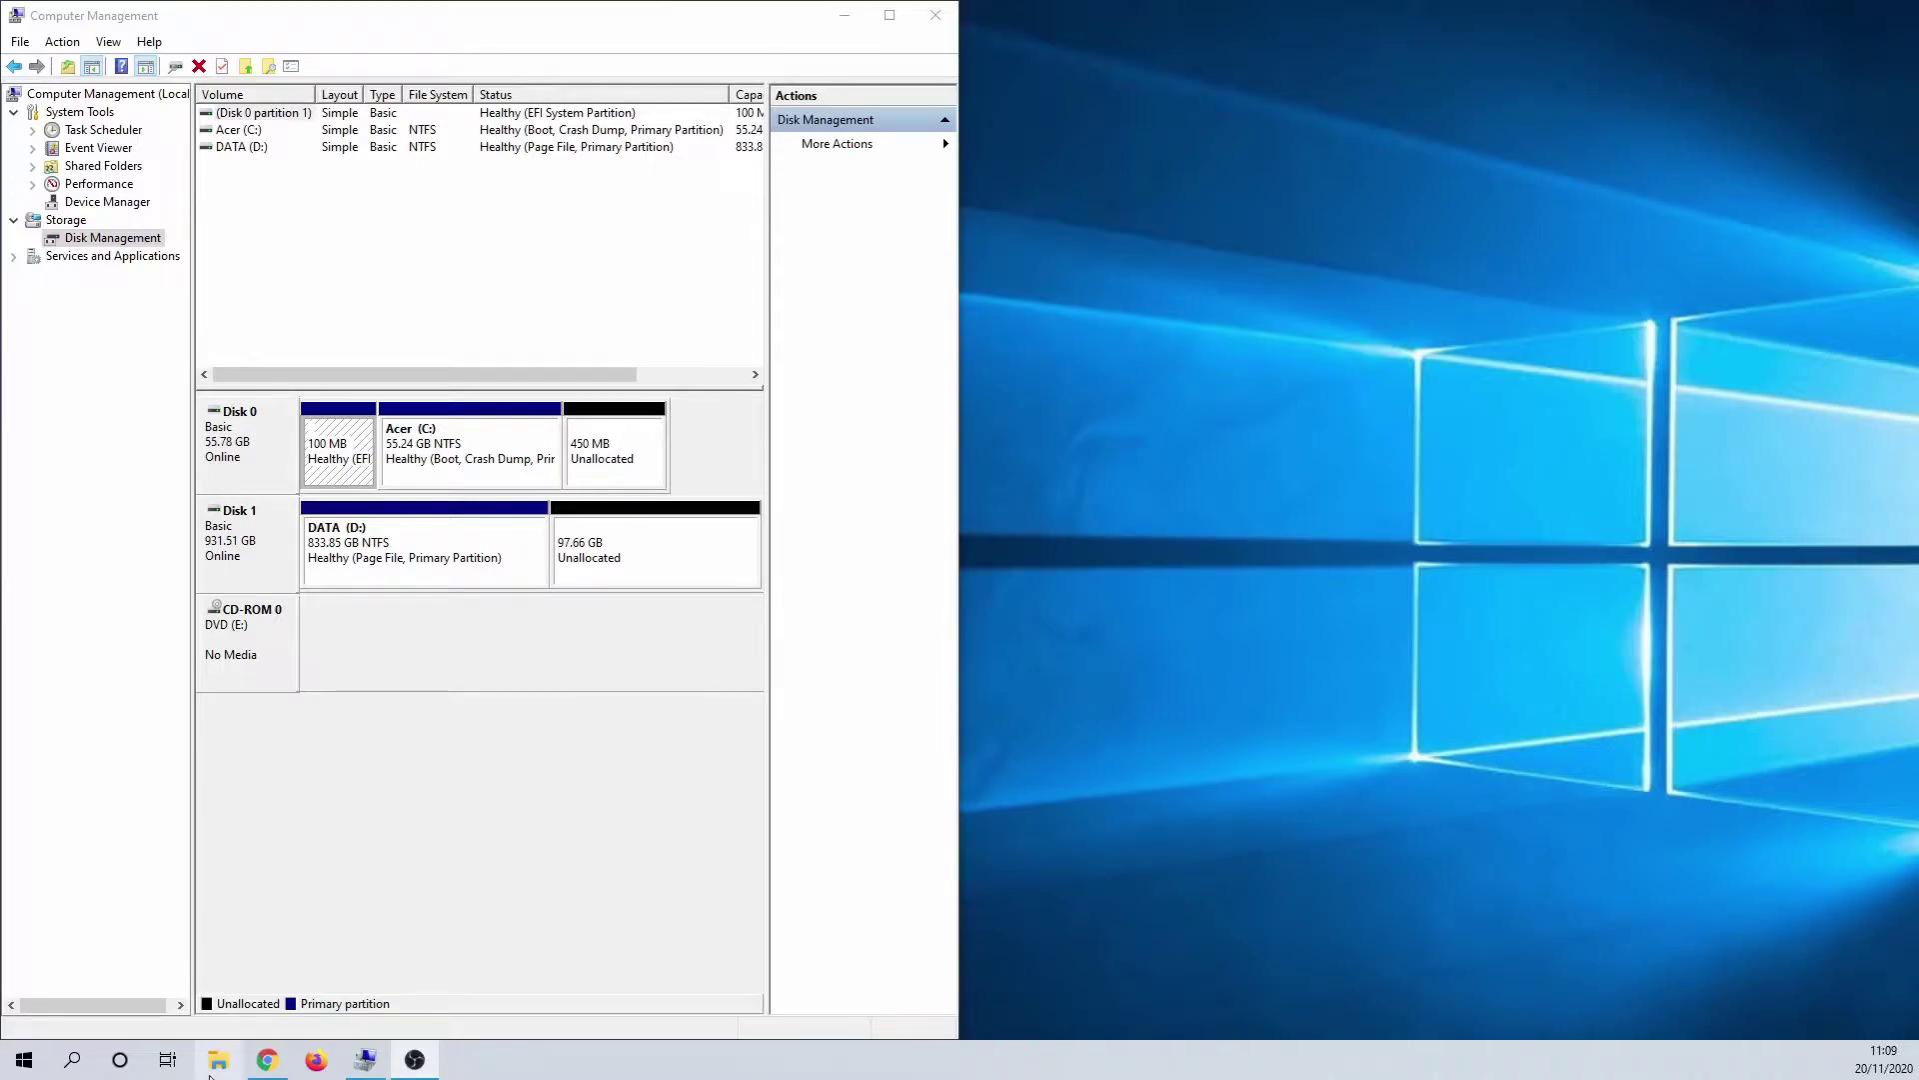
From This PC in File Explorer, show the Tools page of the Acer (C:) drive's Properties.
{"action": "left_click", "coordinate": [218, 1060]}
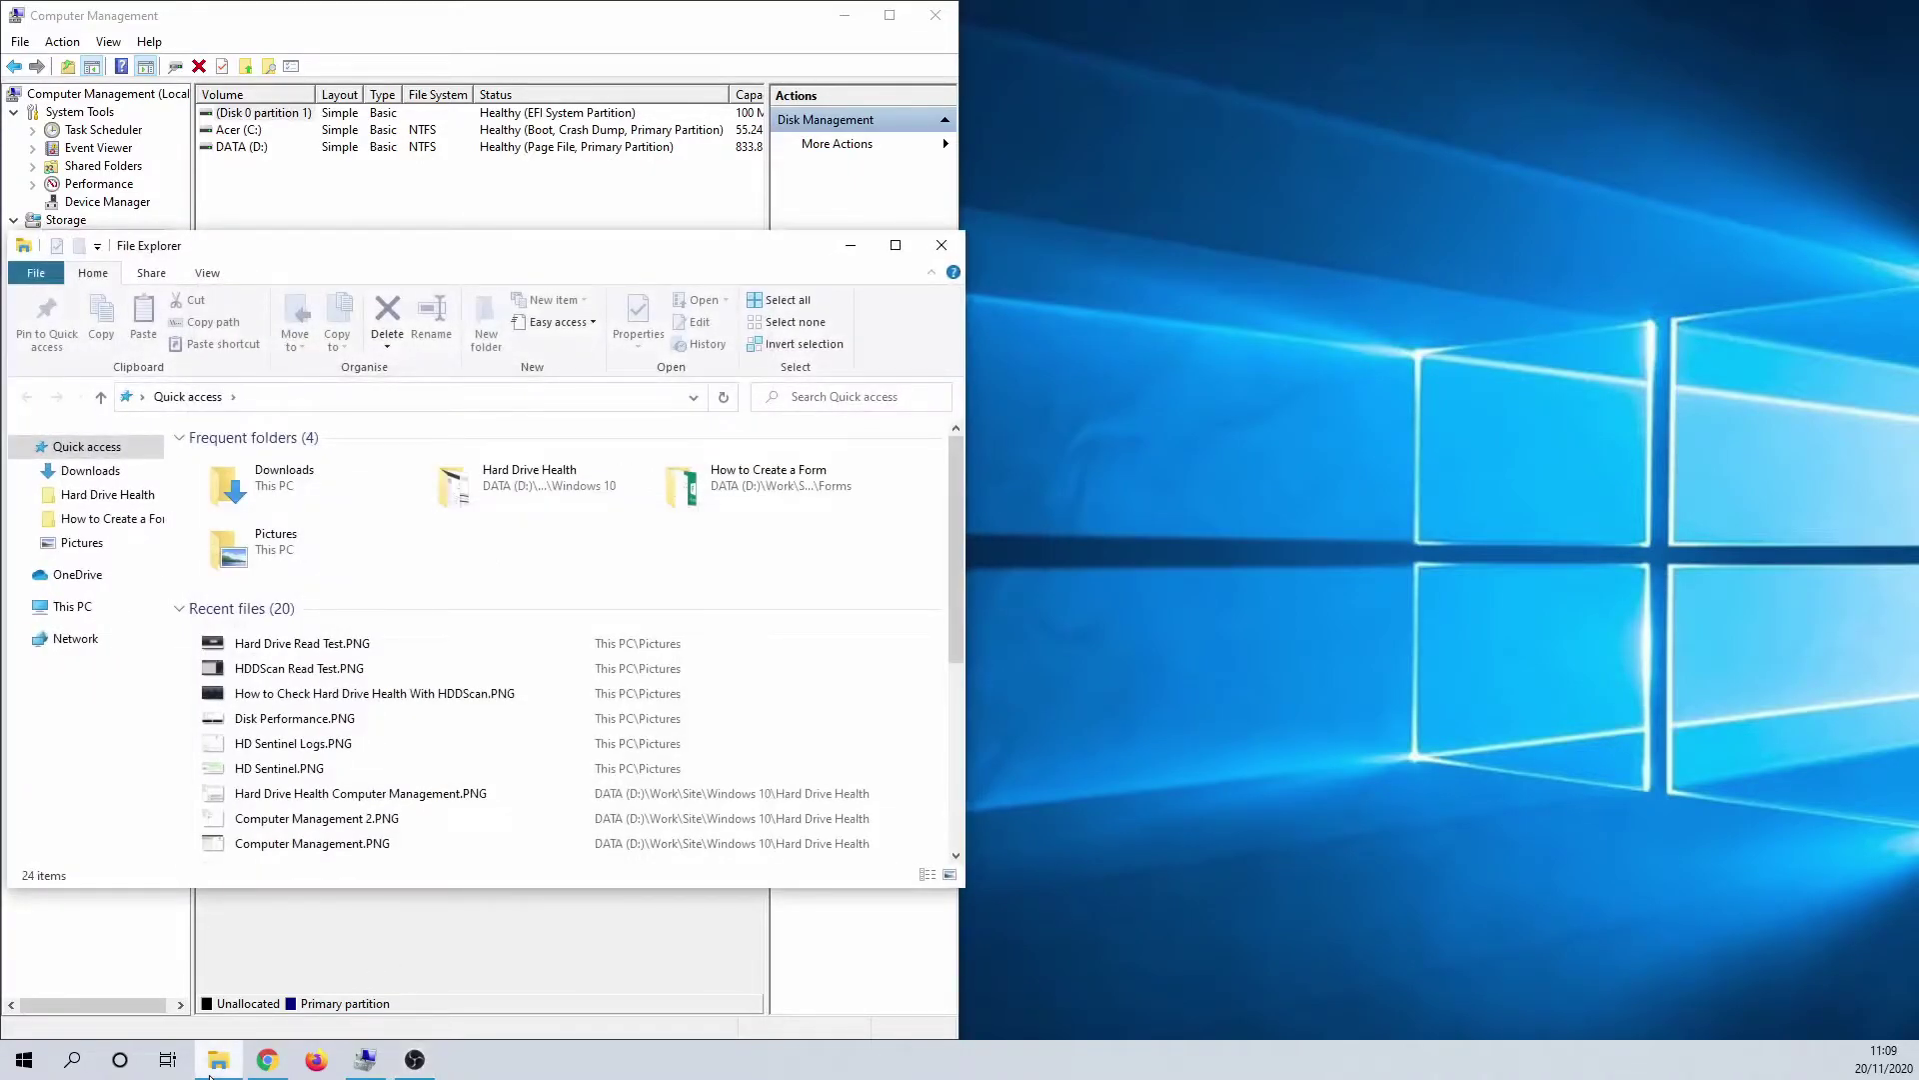
{"action": "left_click", "coordinate": [86, 612]}
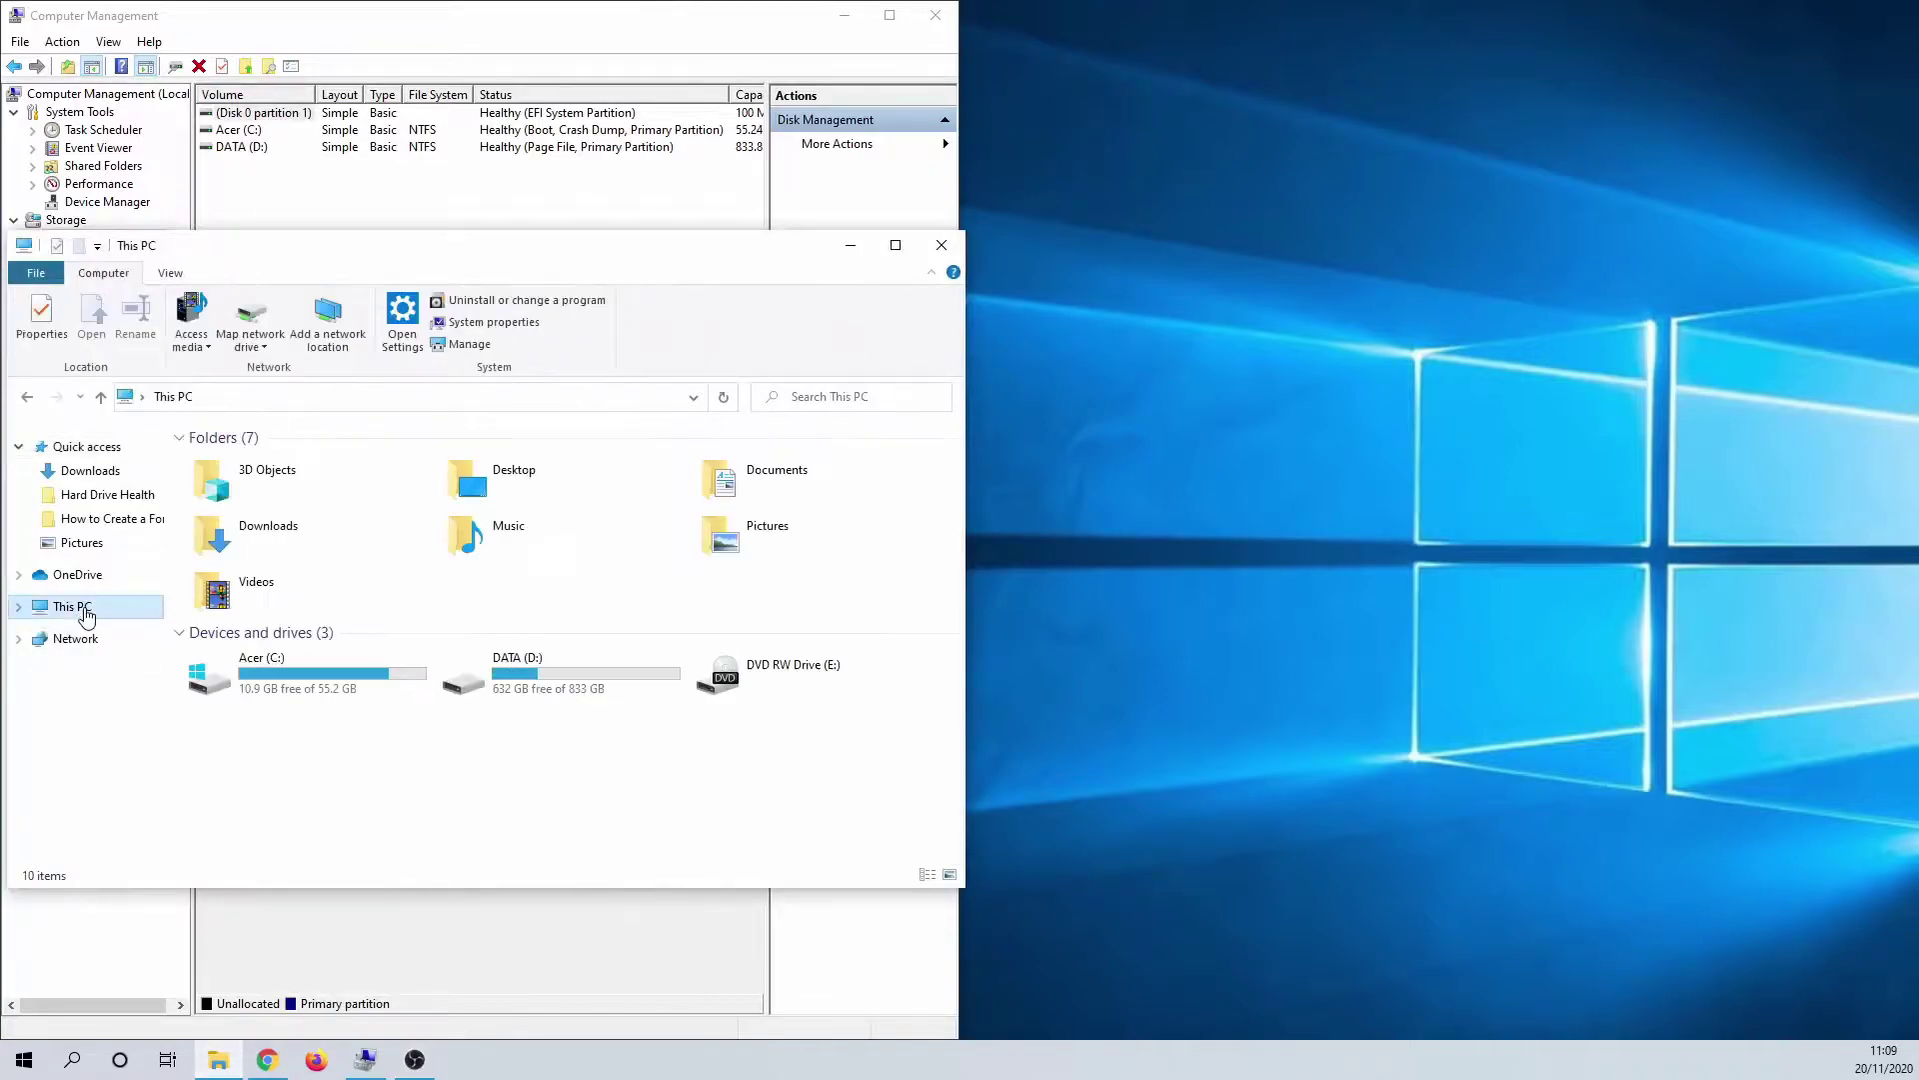
{"action": "right_click", "coordinate": [289, 678]}
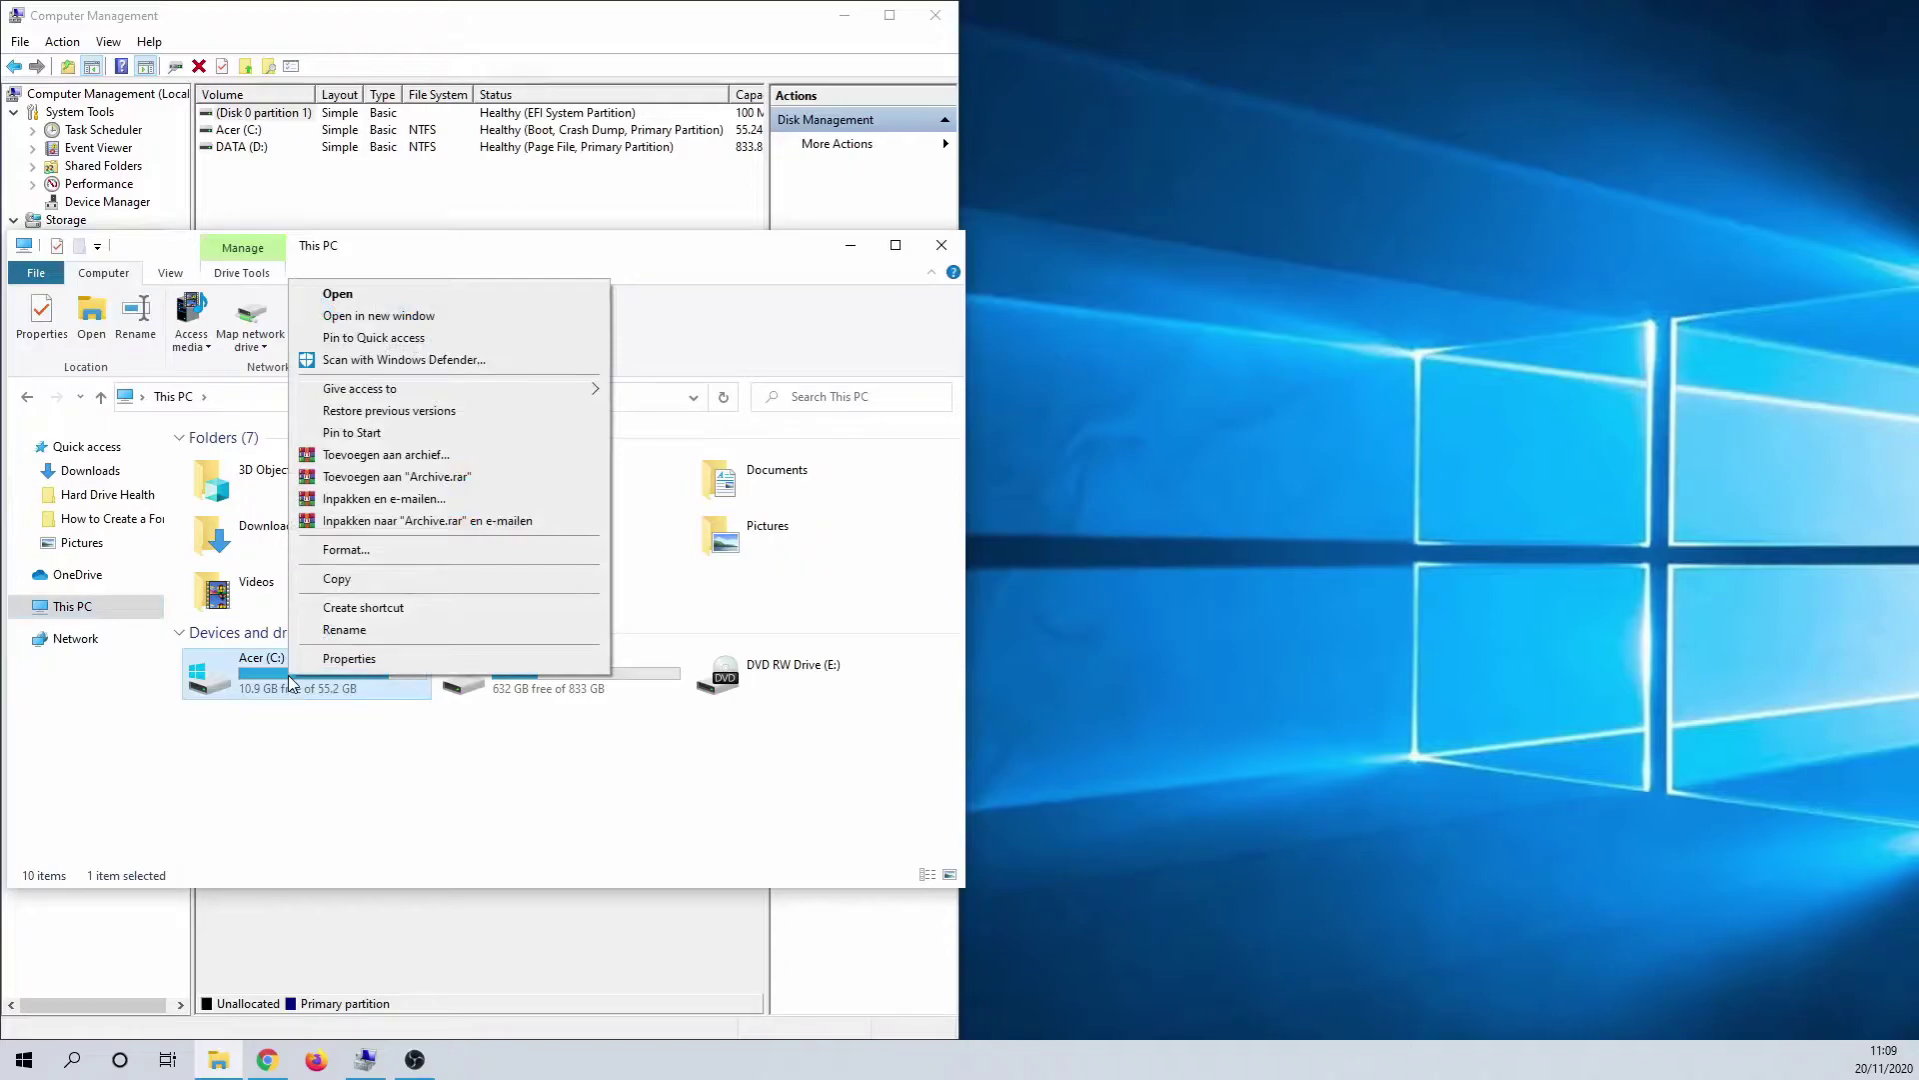
{"action": "left_click", "coordinate": [349, 659]}
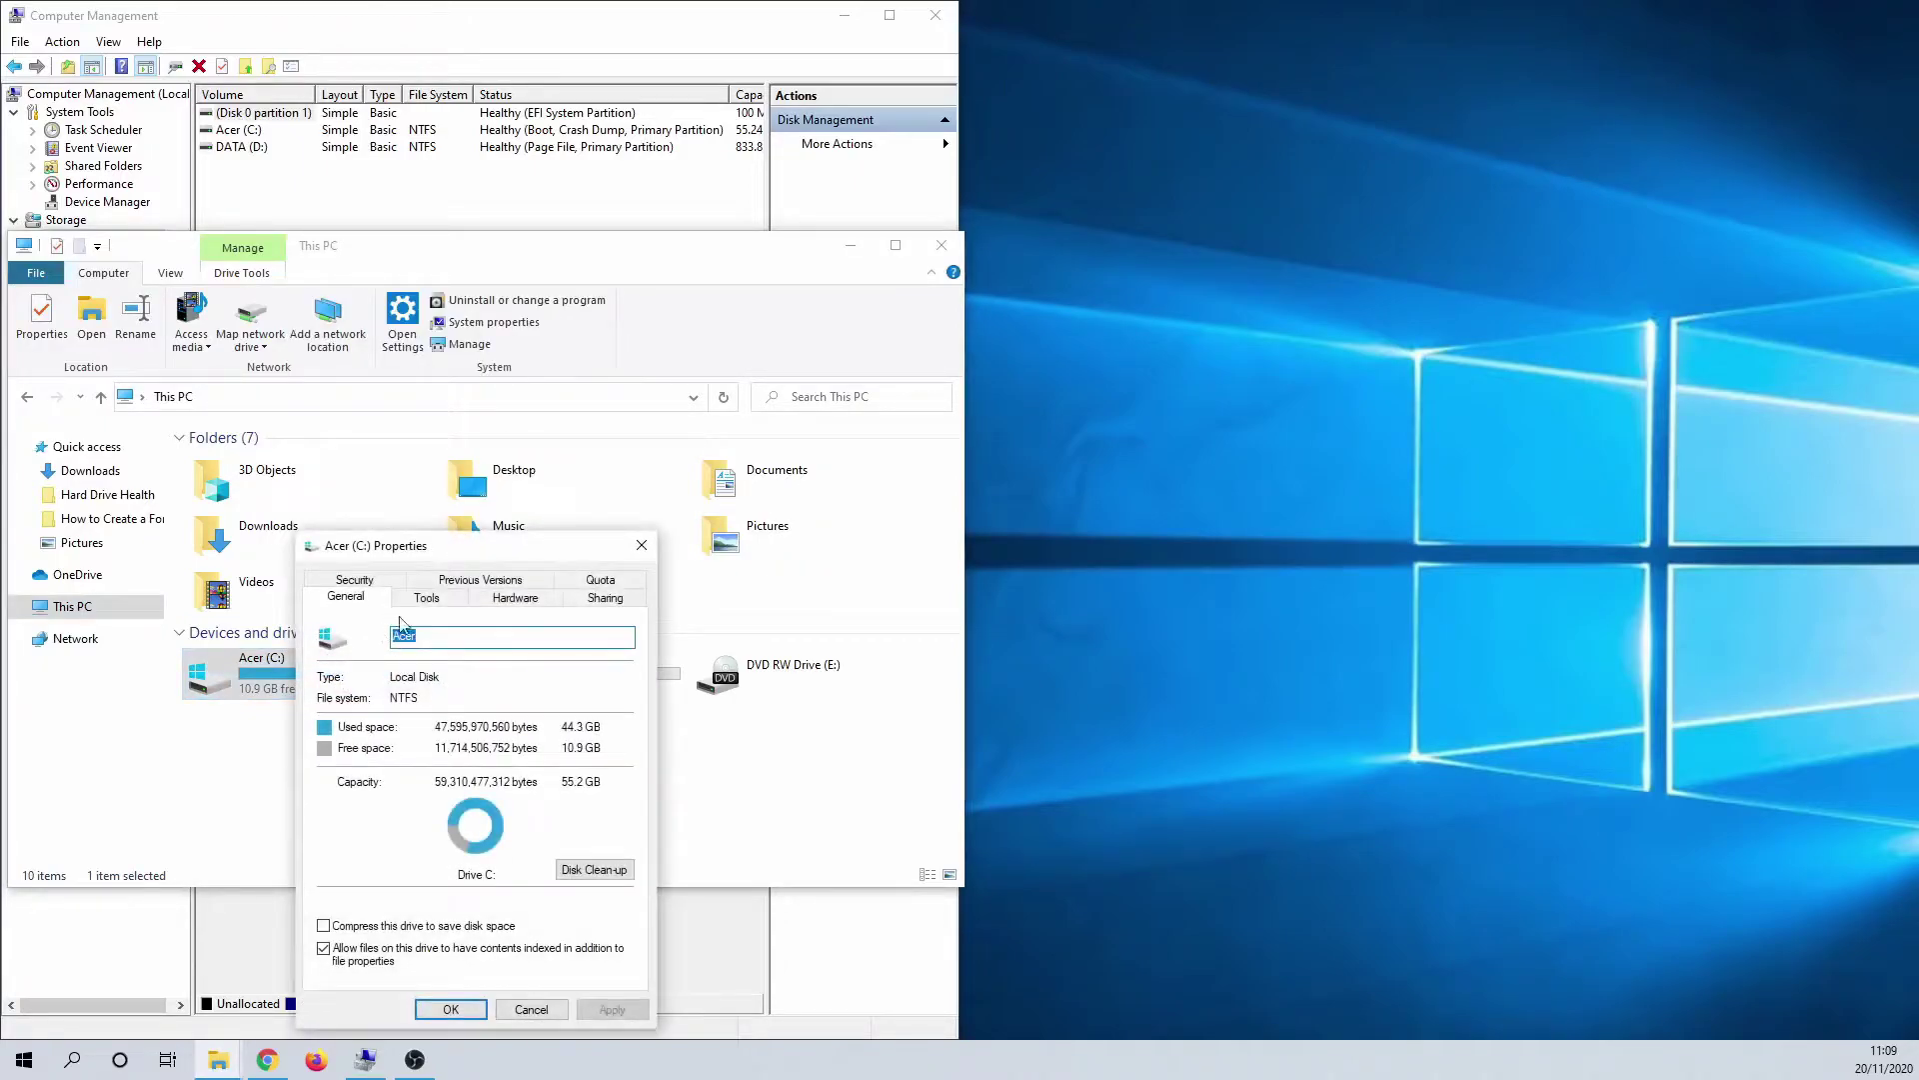
{"action": "left_click", "coordinate": [423, 600]}
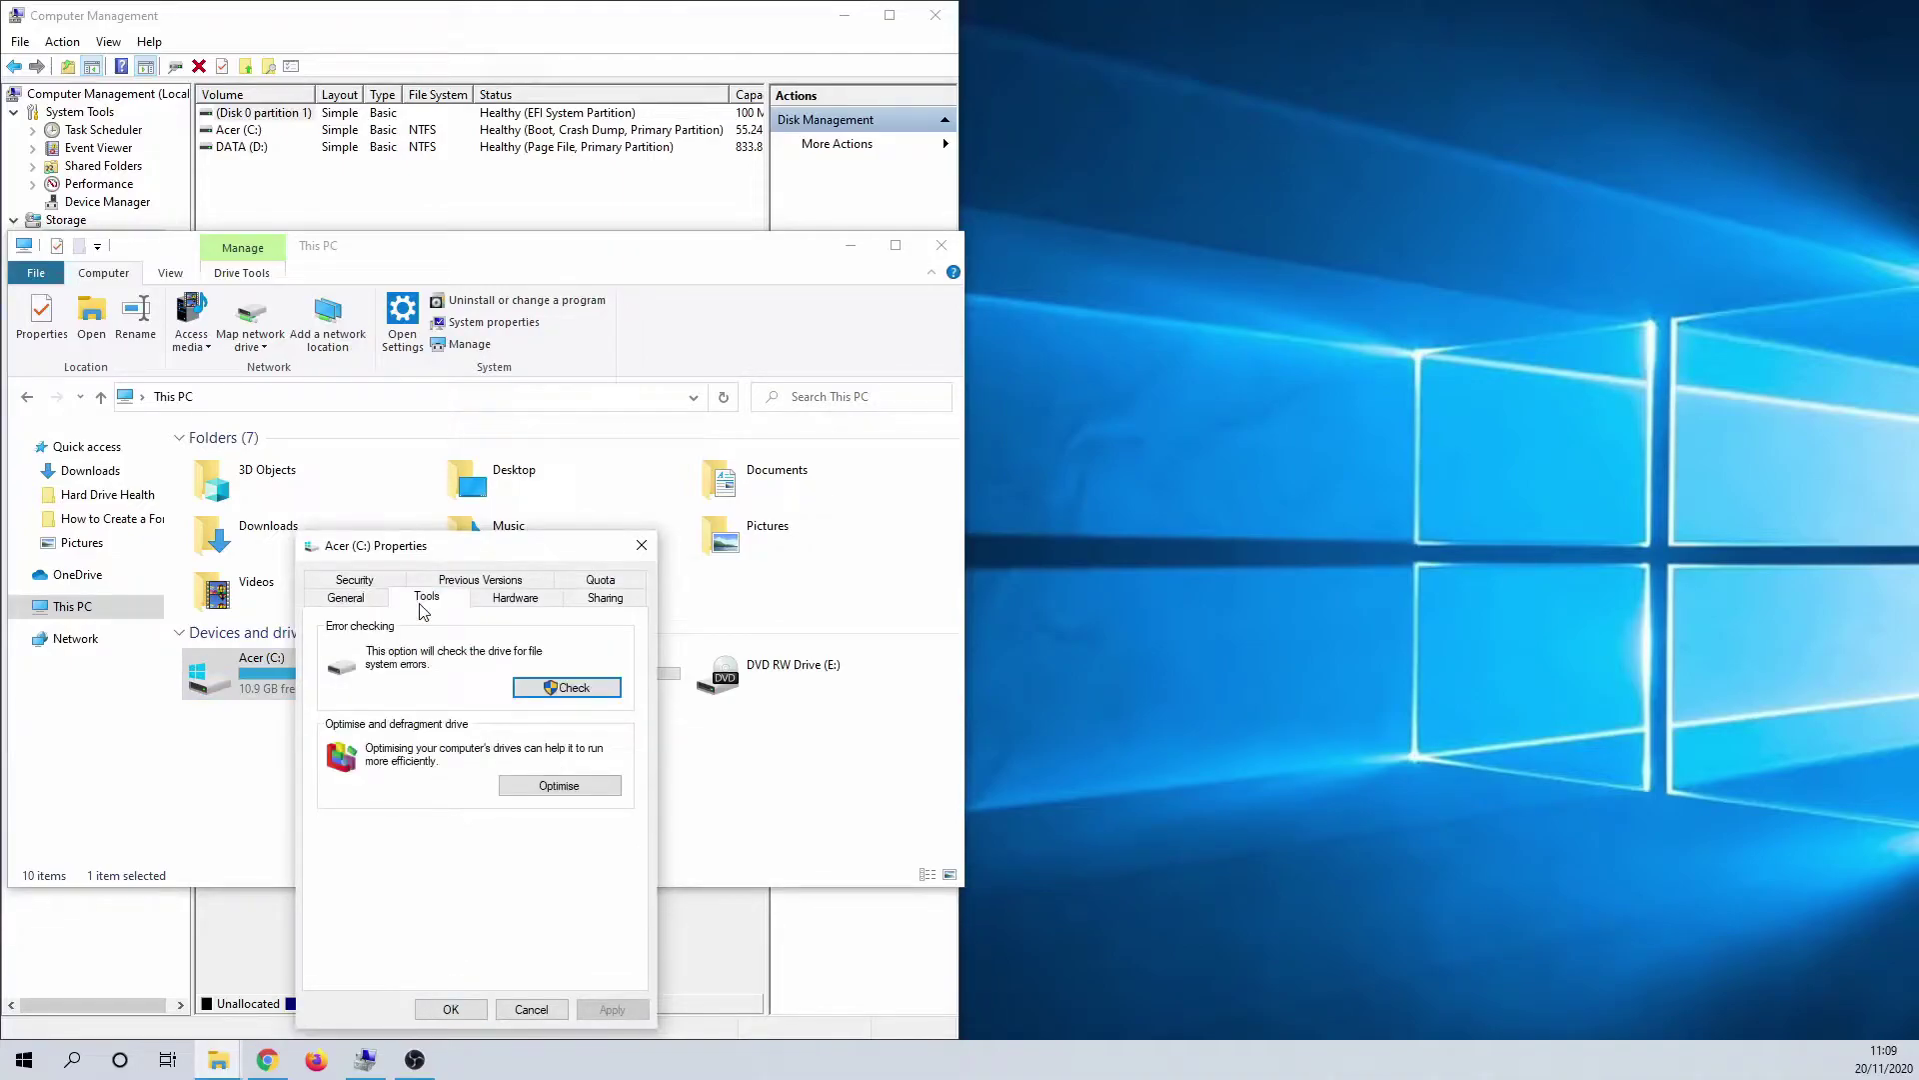
Run an error-check scan on Acer (C:) and dismiss the no-errors result.
{"action": "left_click", "coordinate": [550, 687]}
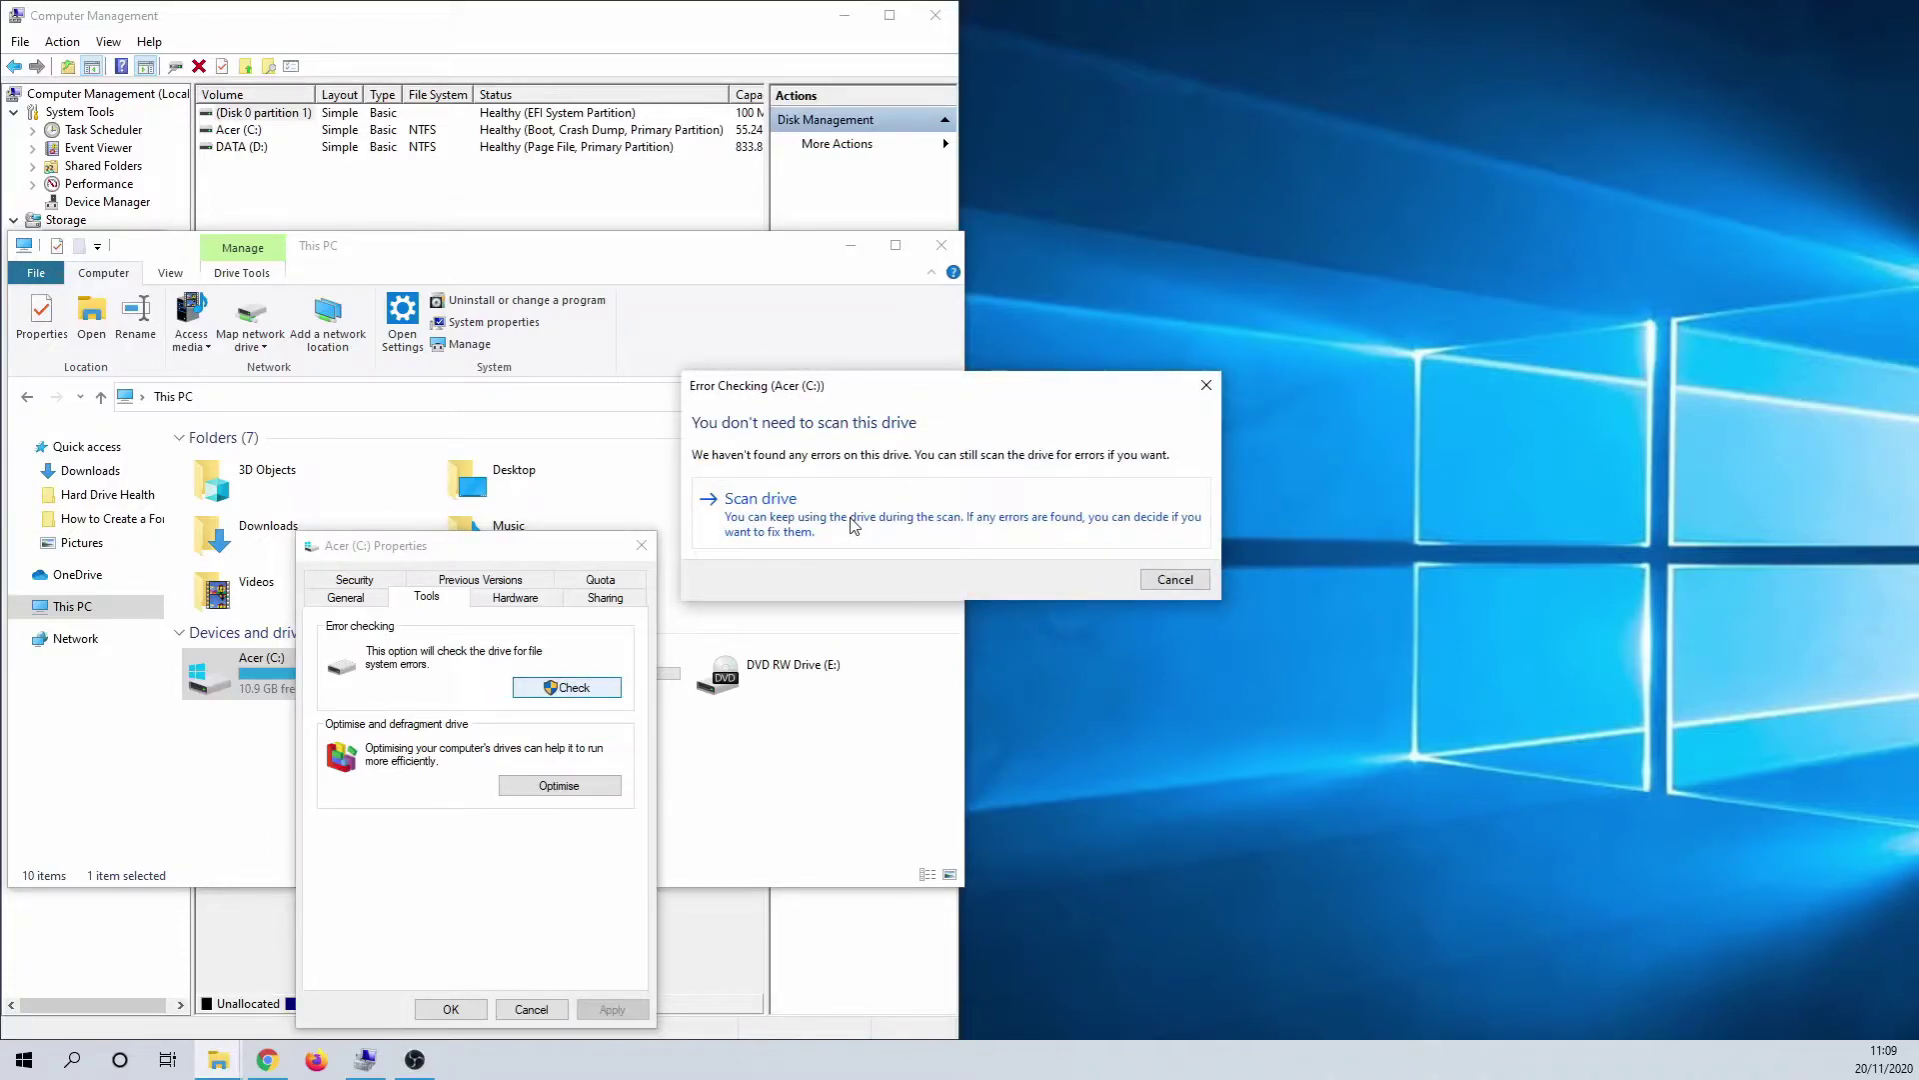
{"action": "left_click", "coordinate": [854, 526]}
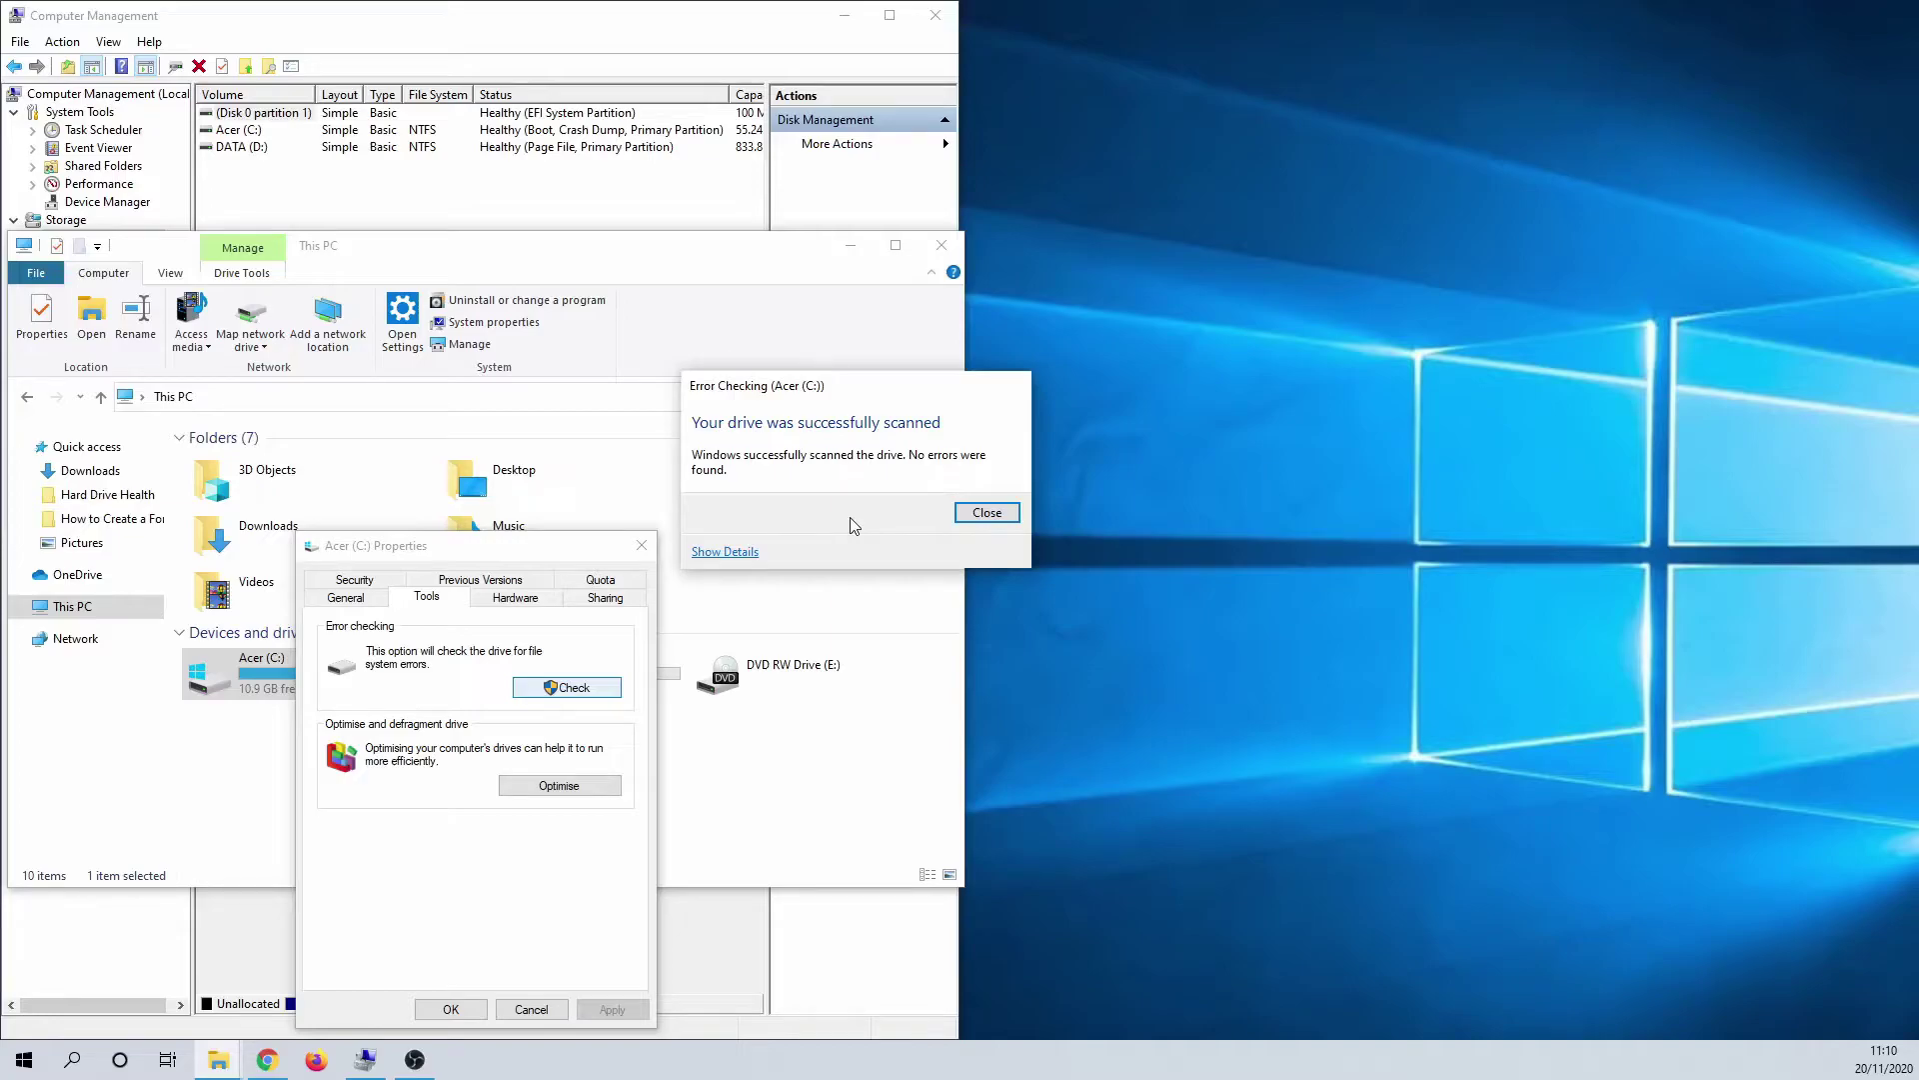
{"action": "left_click", "coordinate": [985, 513]}
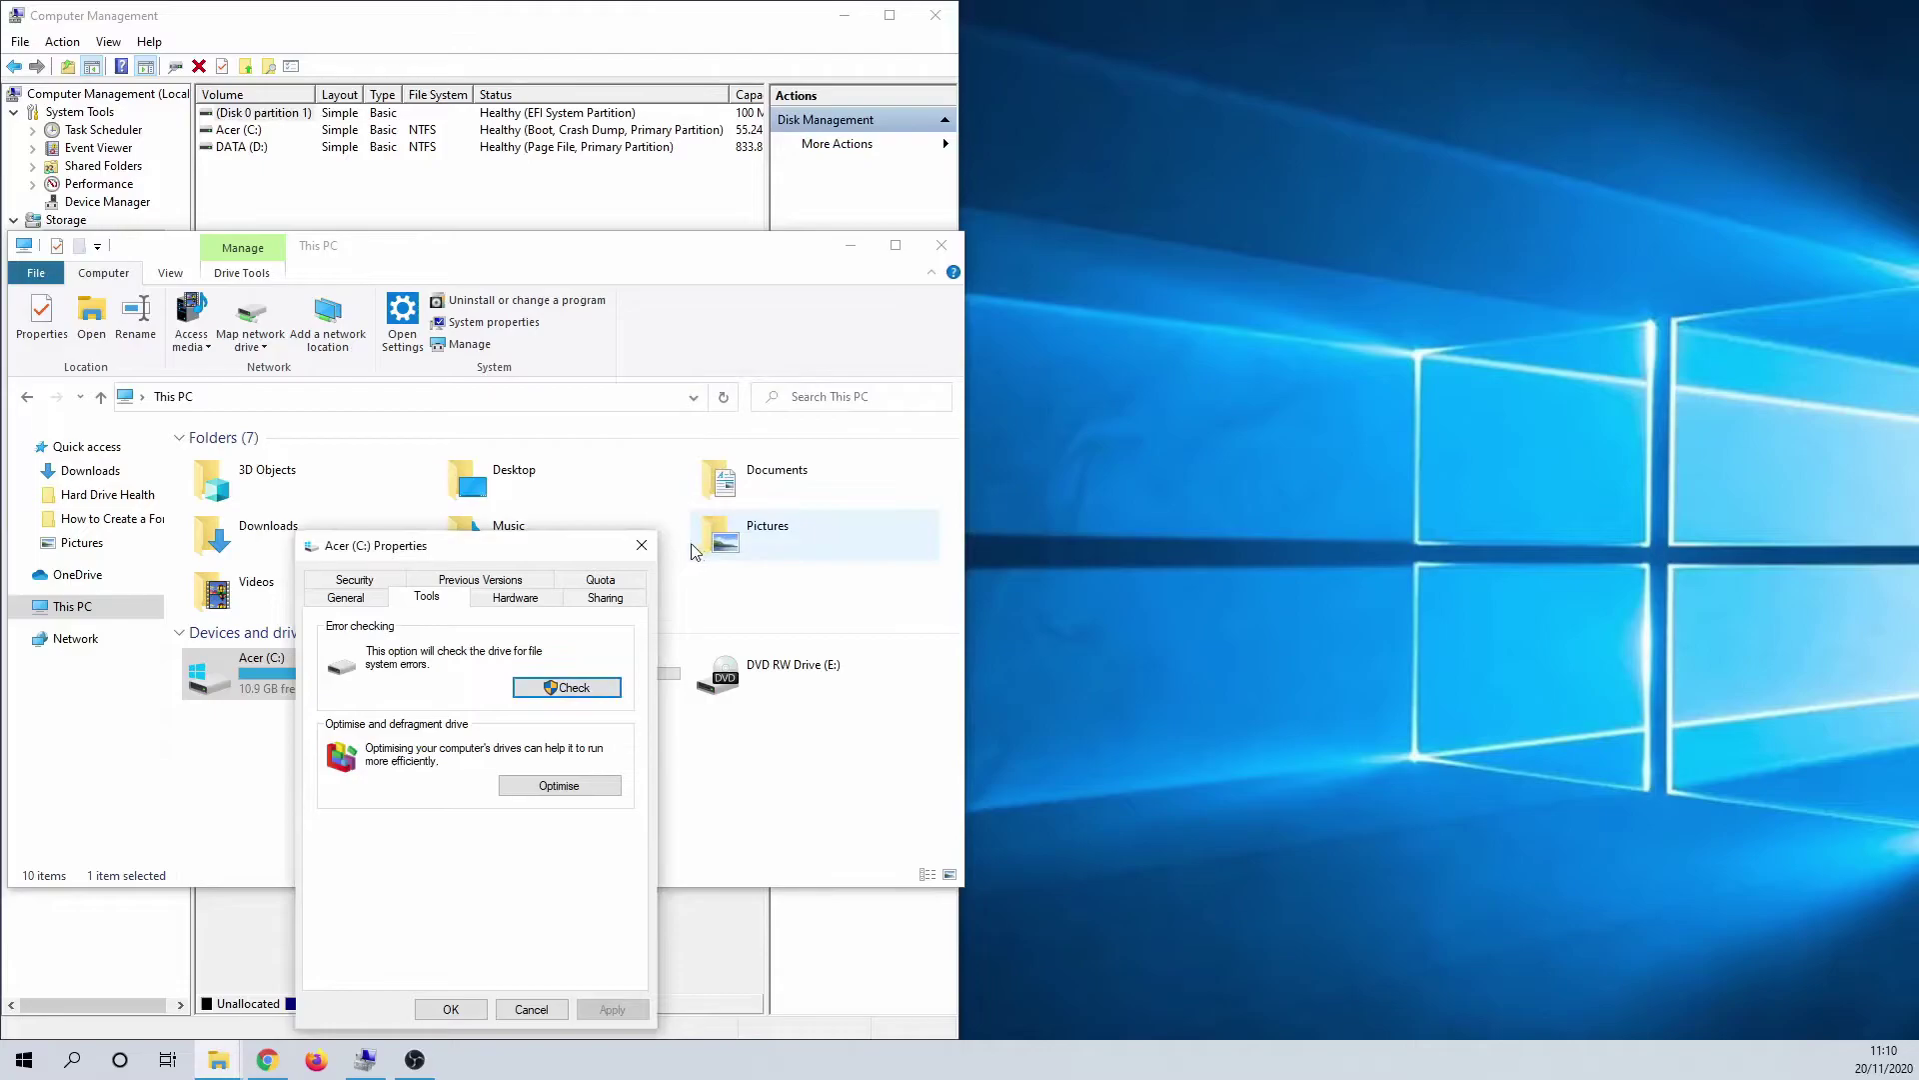
Close the Acer (C:) Properties, Computer Management and File Explorer windows.
{"action": "left_click", "coordinate": [642, 546]}
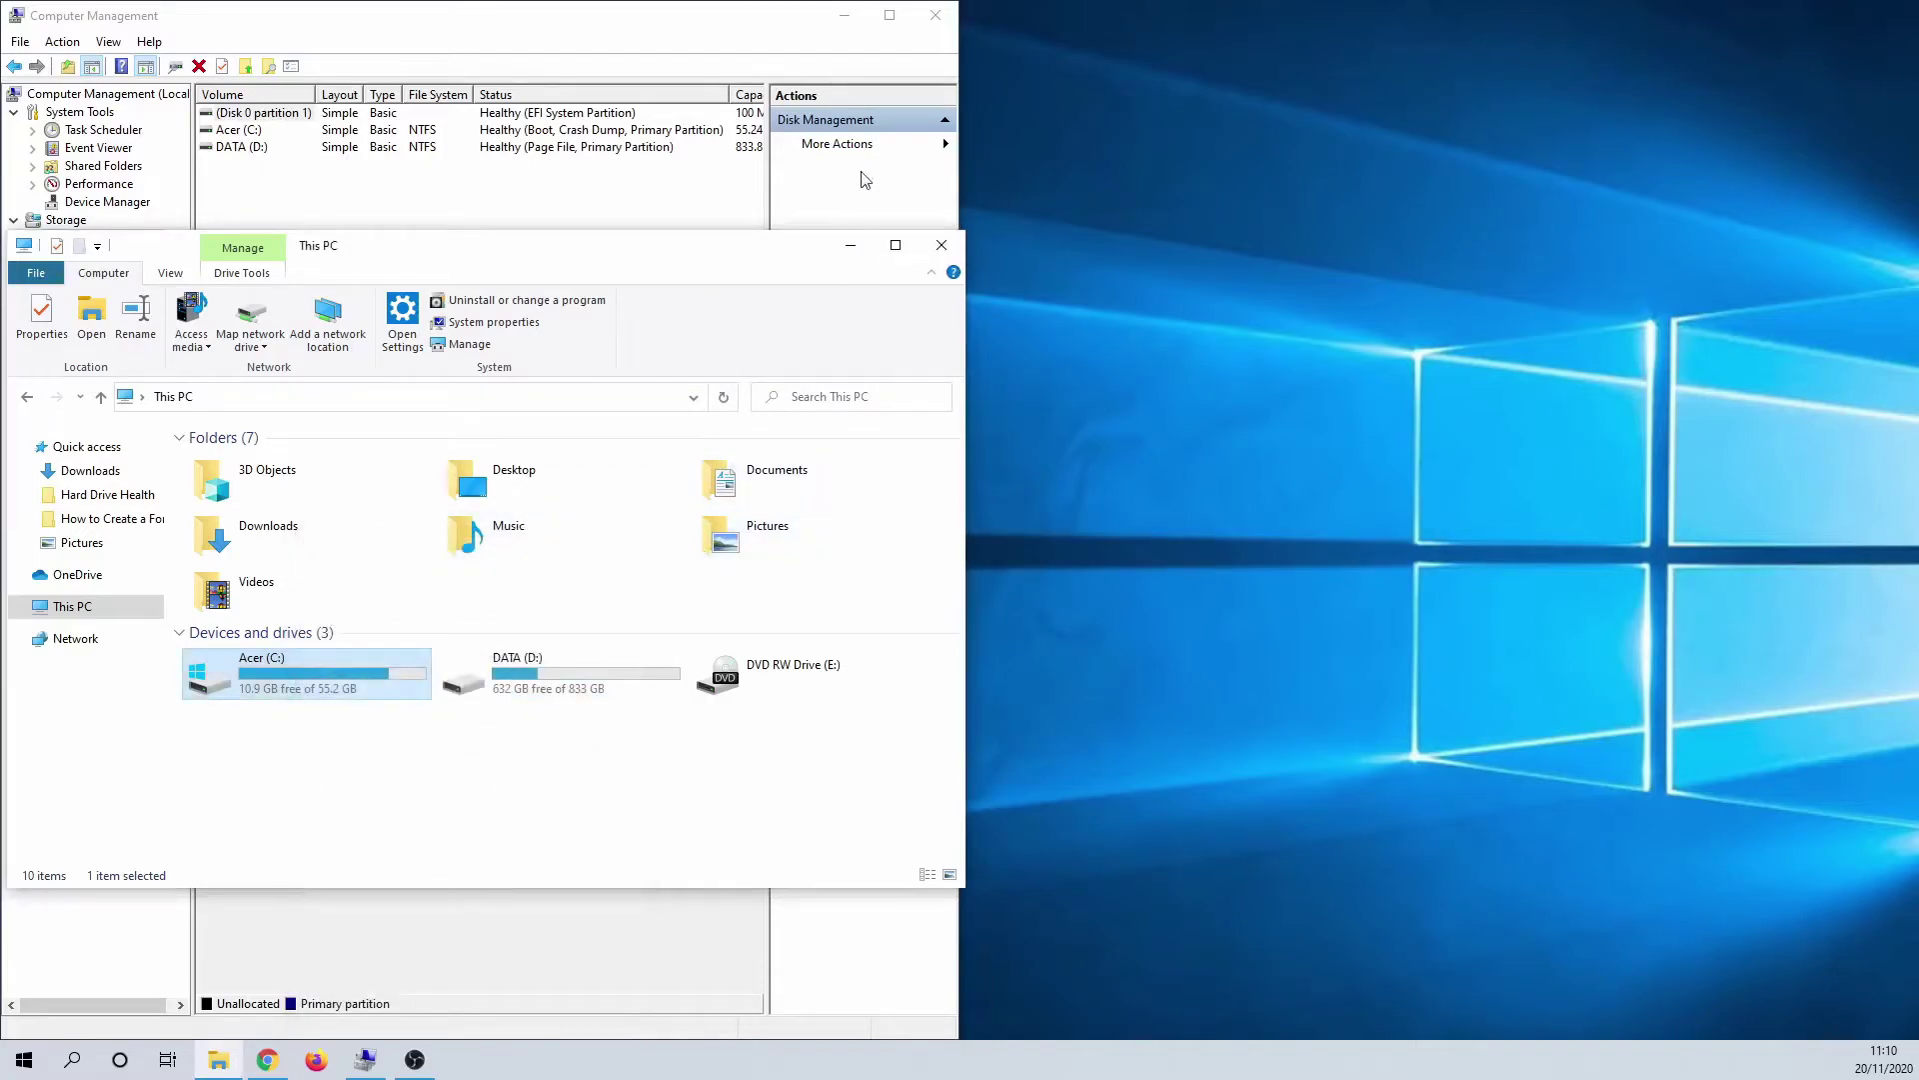
{"action": "left_click", "coordinate": [936, 15]}
{"action": "left_click", "coordinate": [943, 246]}
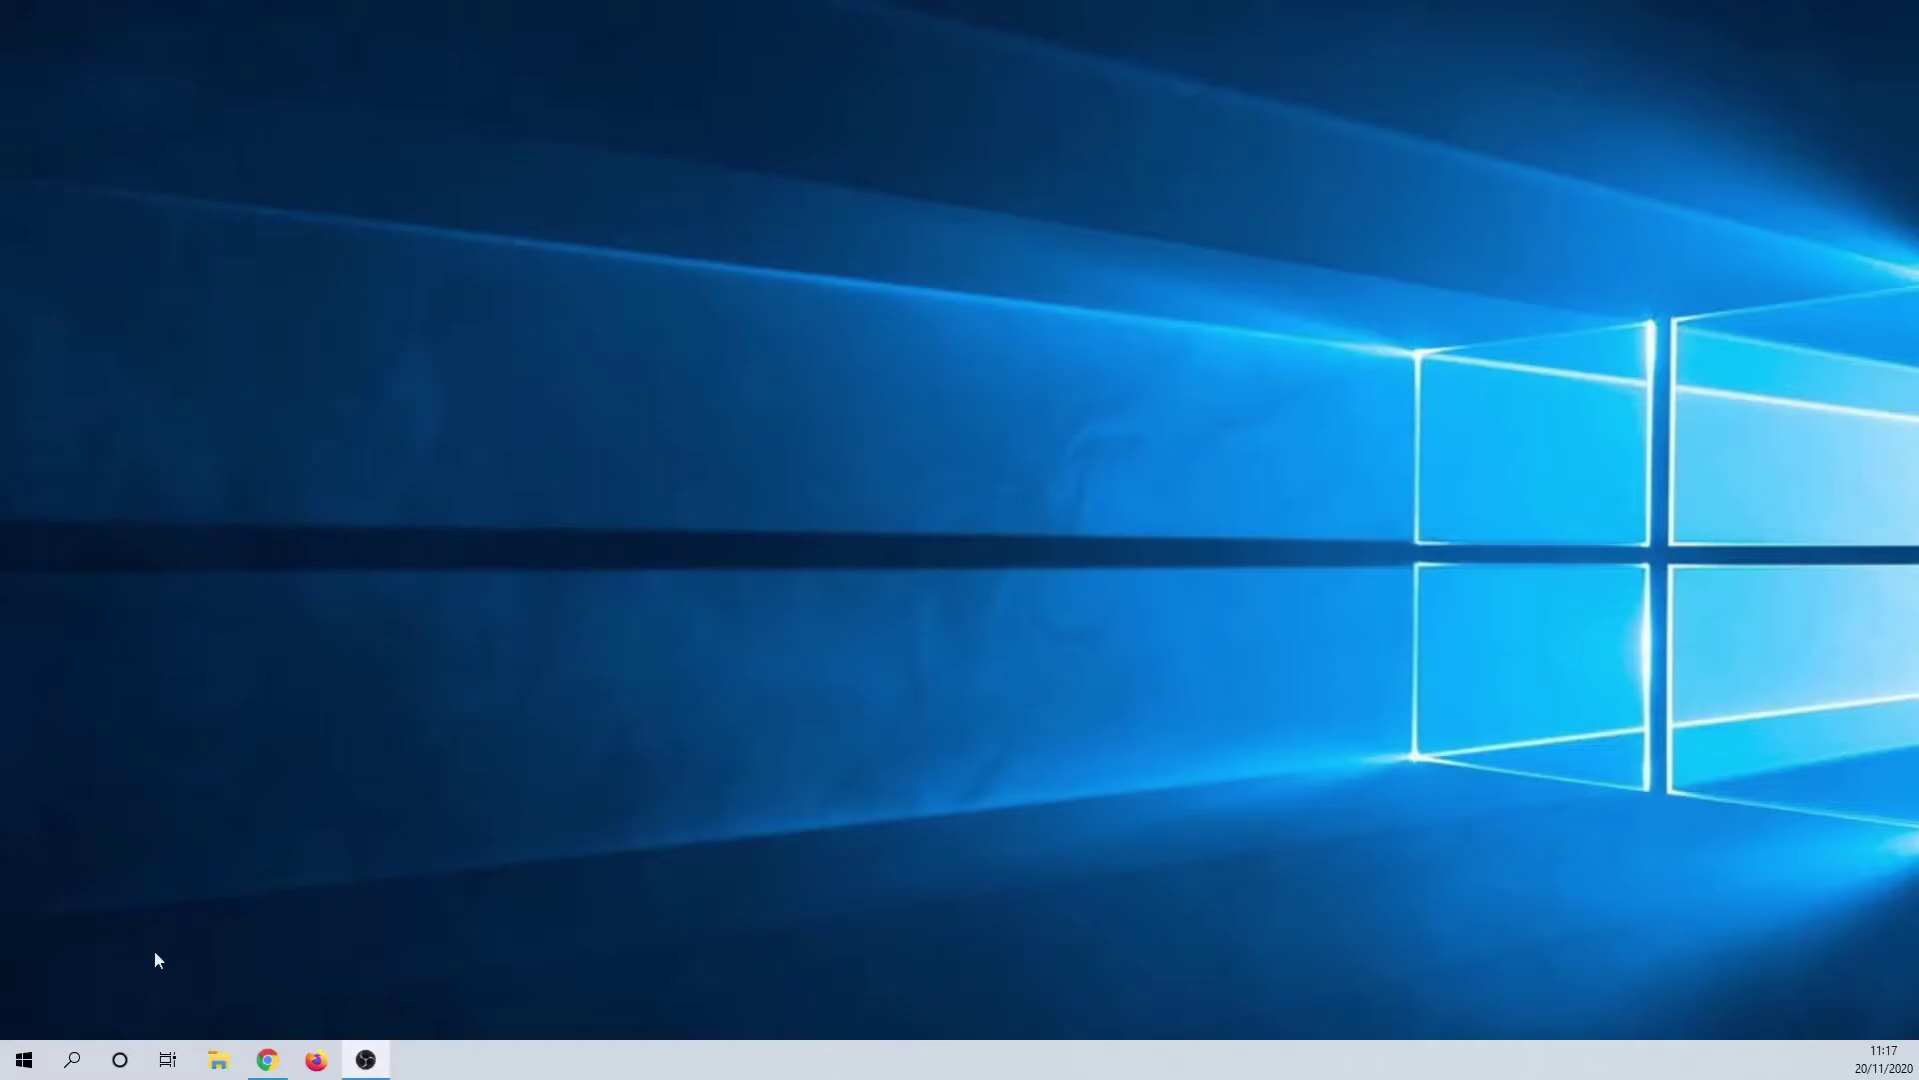
Launch Computer Management from Windows Search by typing 'comp'.
{"action": "left_click", "coordinate": [84, 1063]}
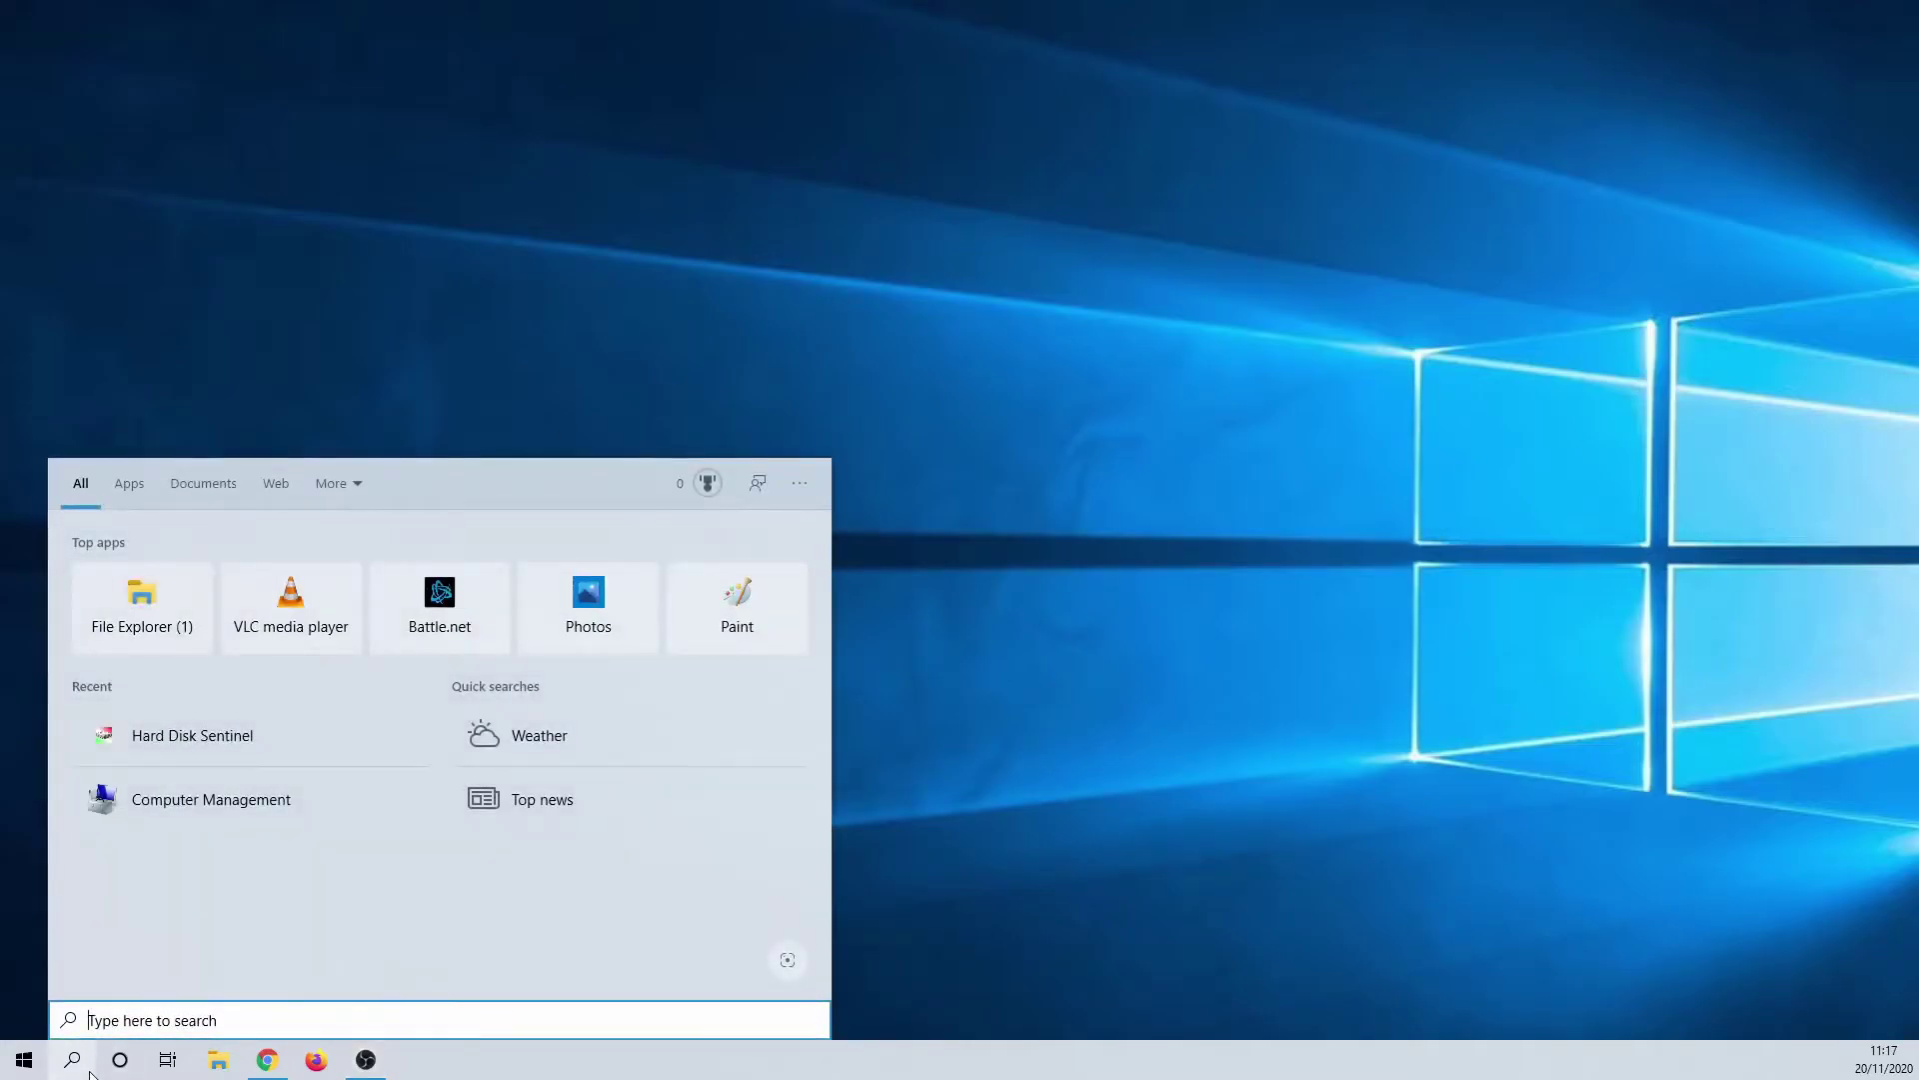
{"action": "type", "text": "ci"}
{"action": "key", "text": "BackSpace"}
{"action": "type", "text": "omp"}
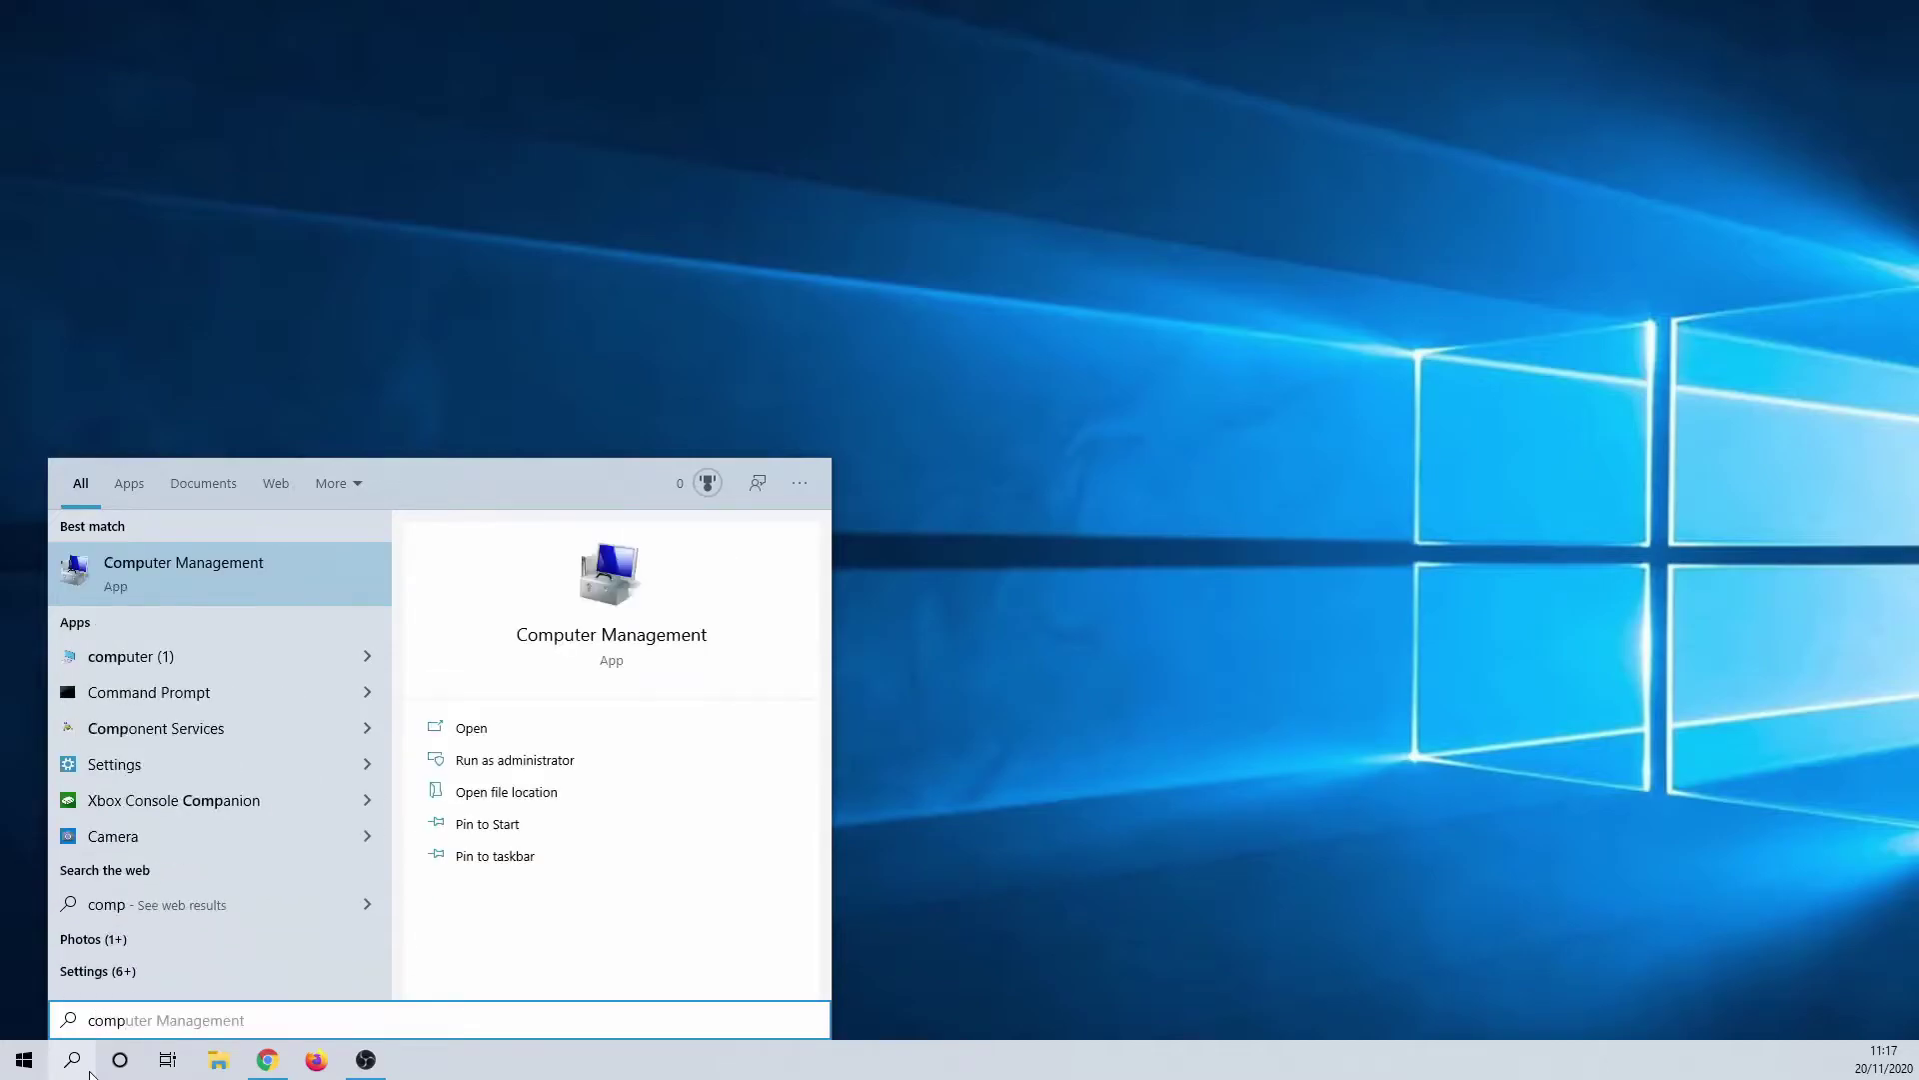
{"action": "key", "text": "Return"}
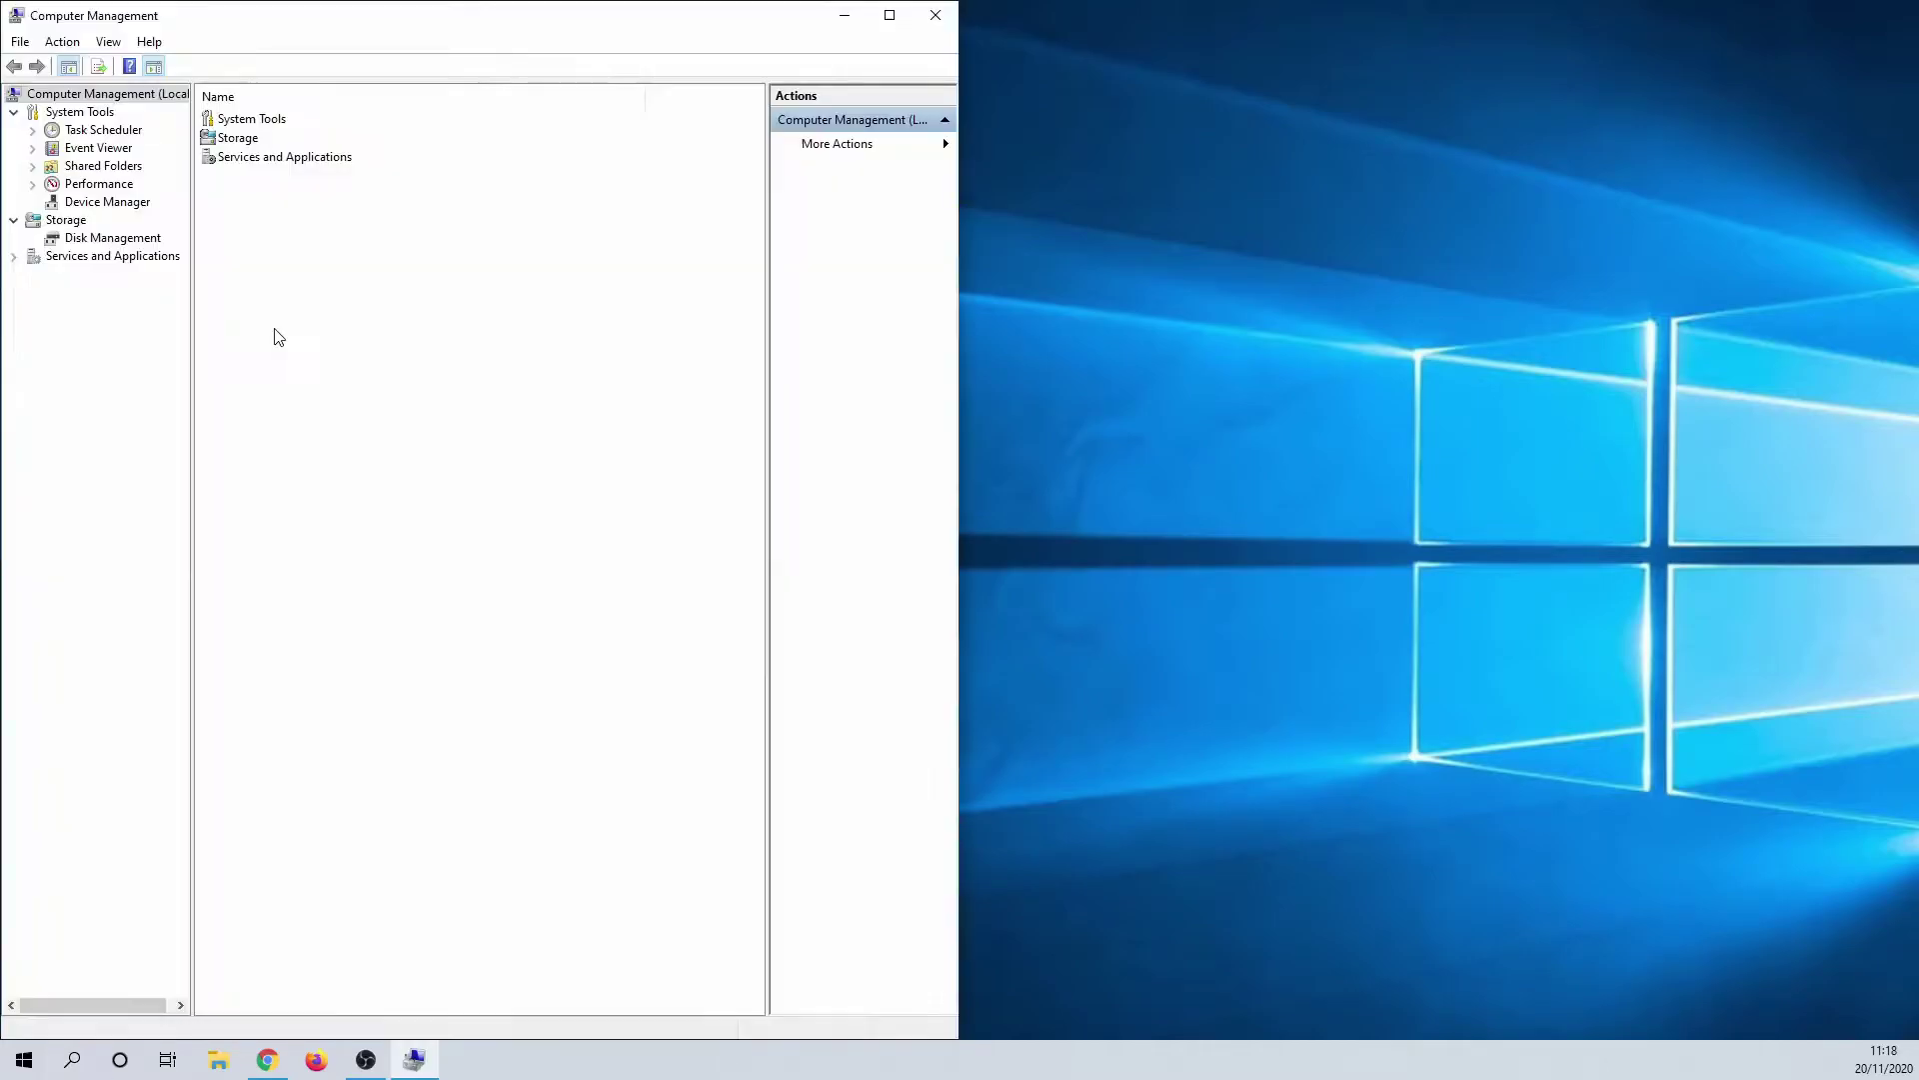
In Disk Management, check DATA (D:) properties (200 GB used, 632 GB free), then close them.
{"action": "left_click", "coordinate": [143, 239]}
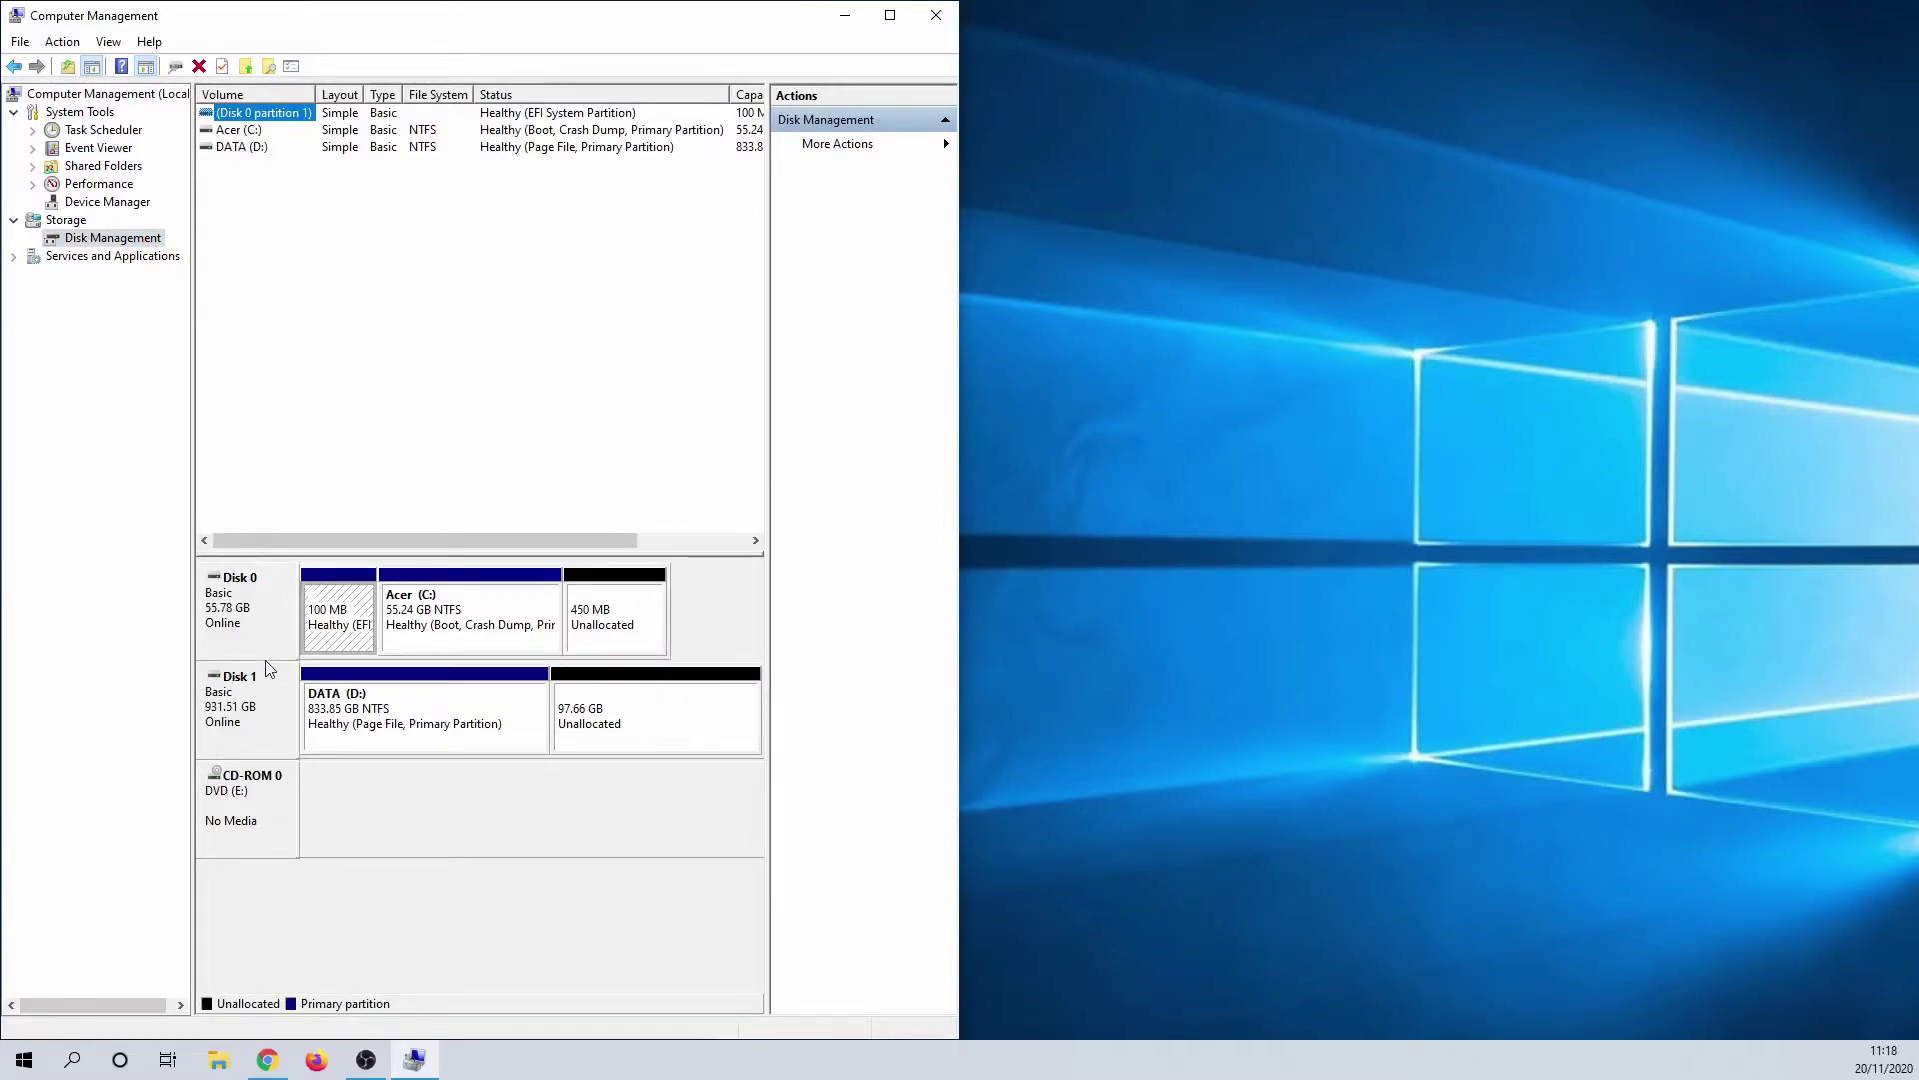
{"action": "right_click", "coordinate": [399, 710]}
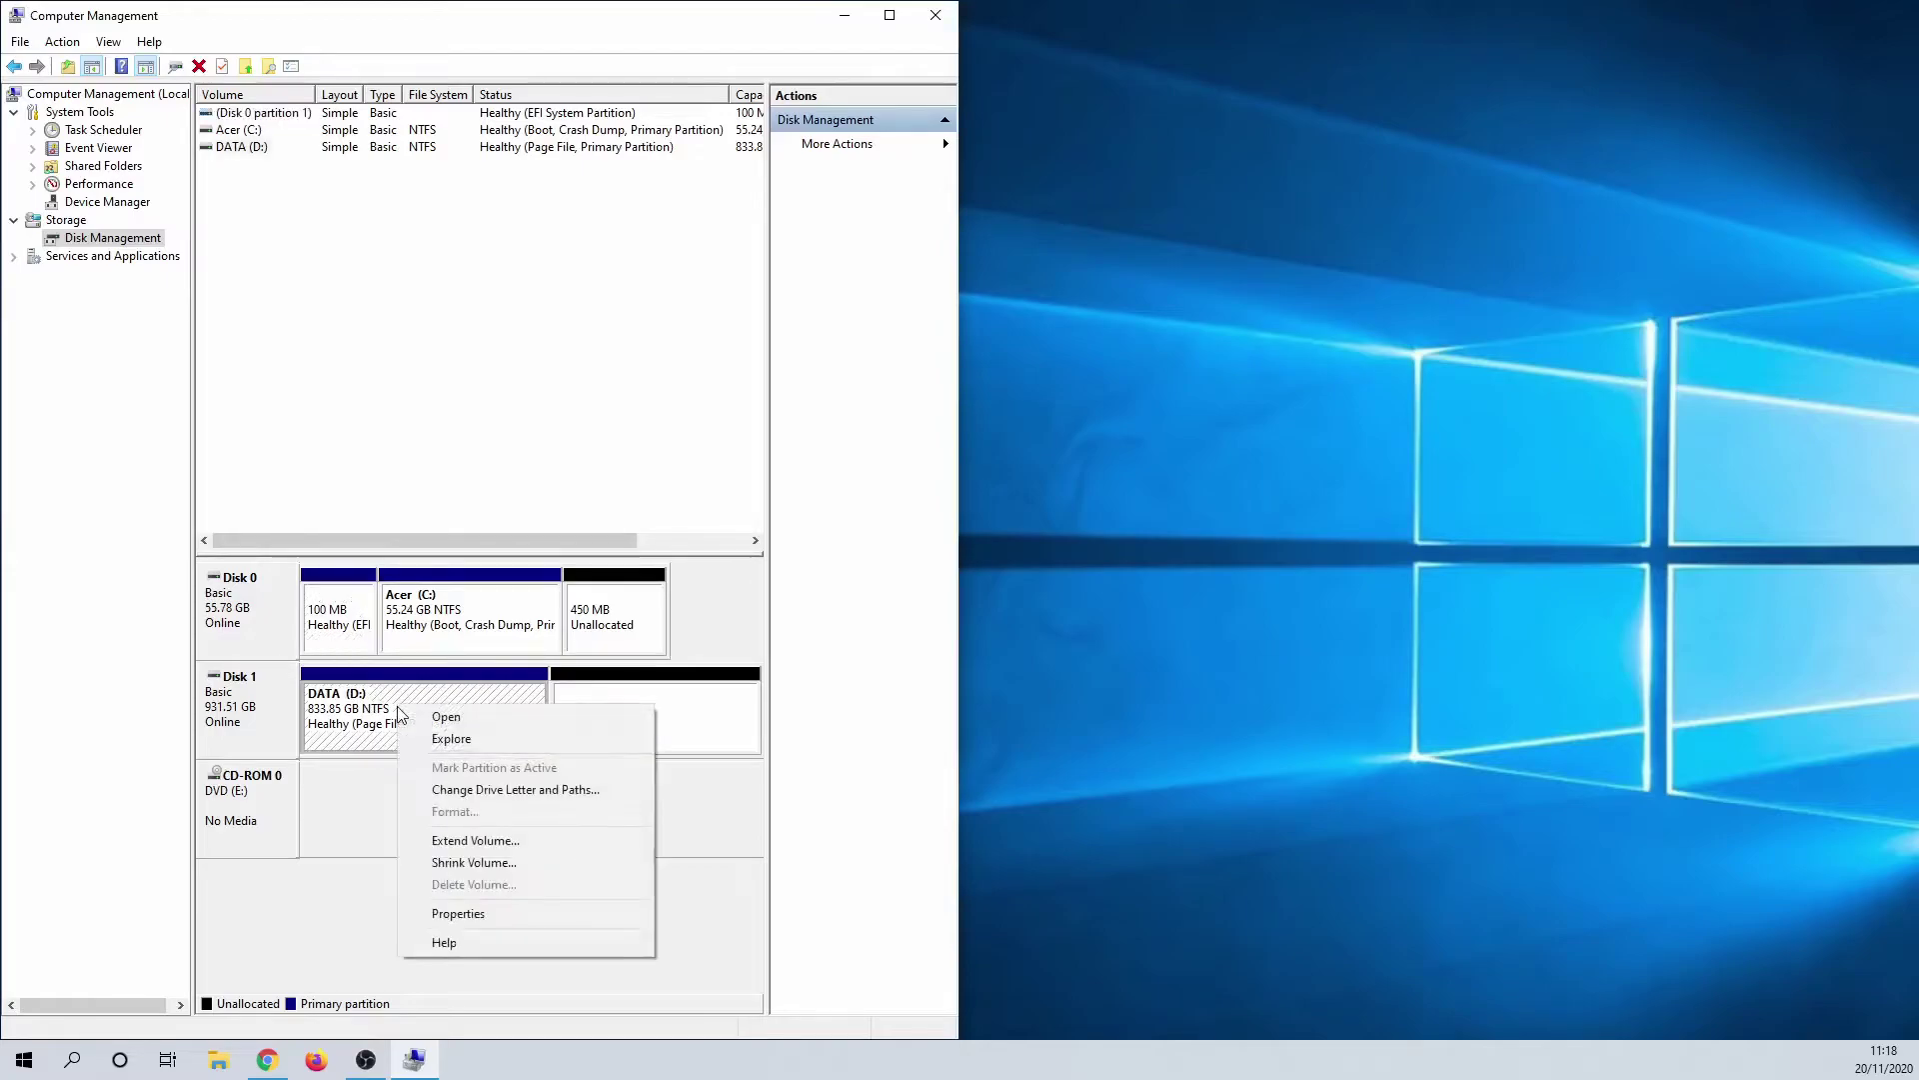
{"action": "left_click", "coordinate": [553, 915]}
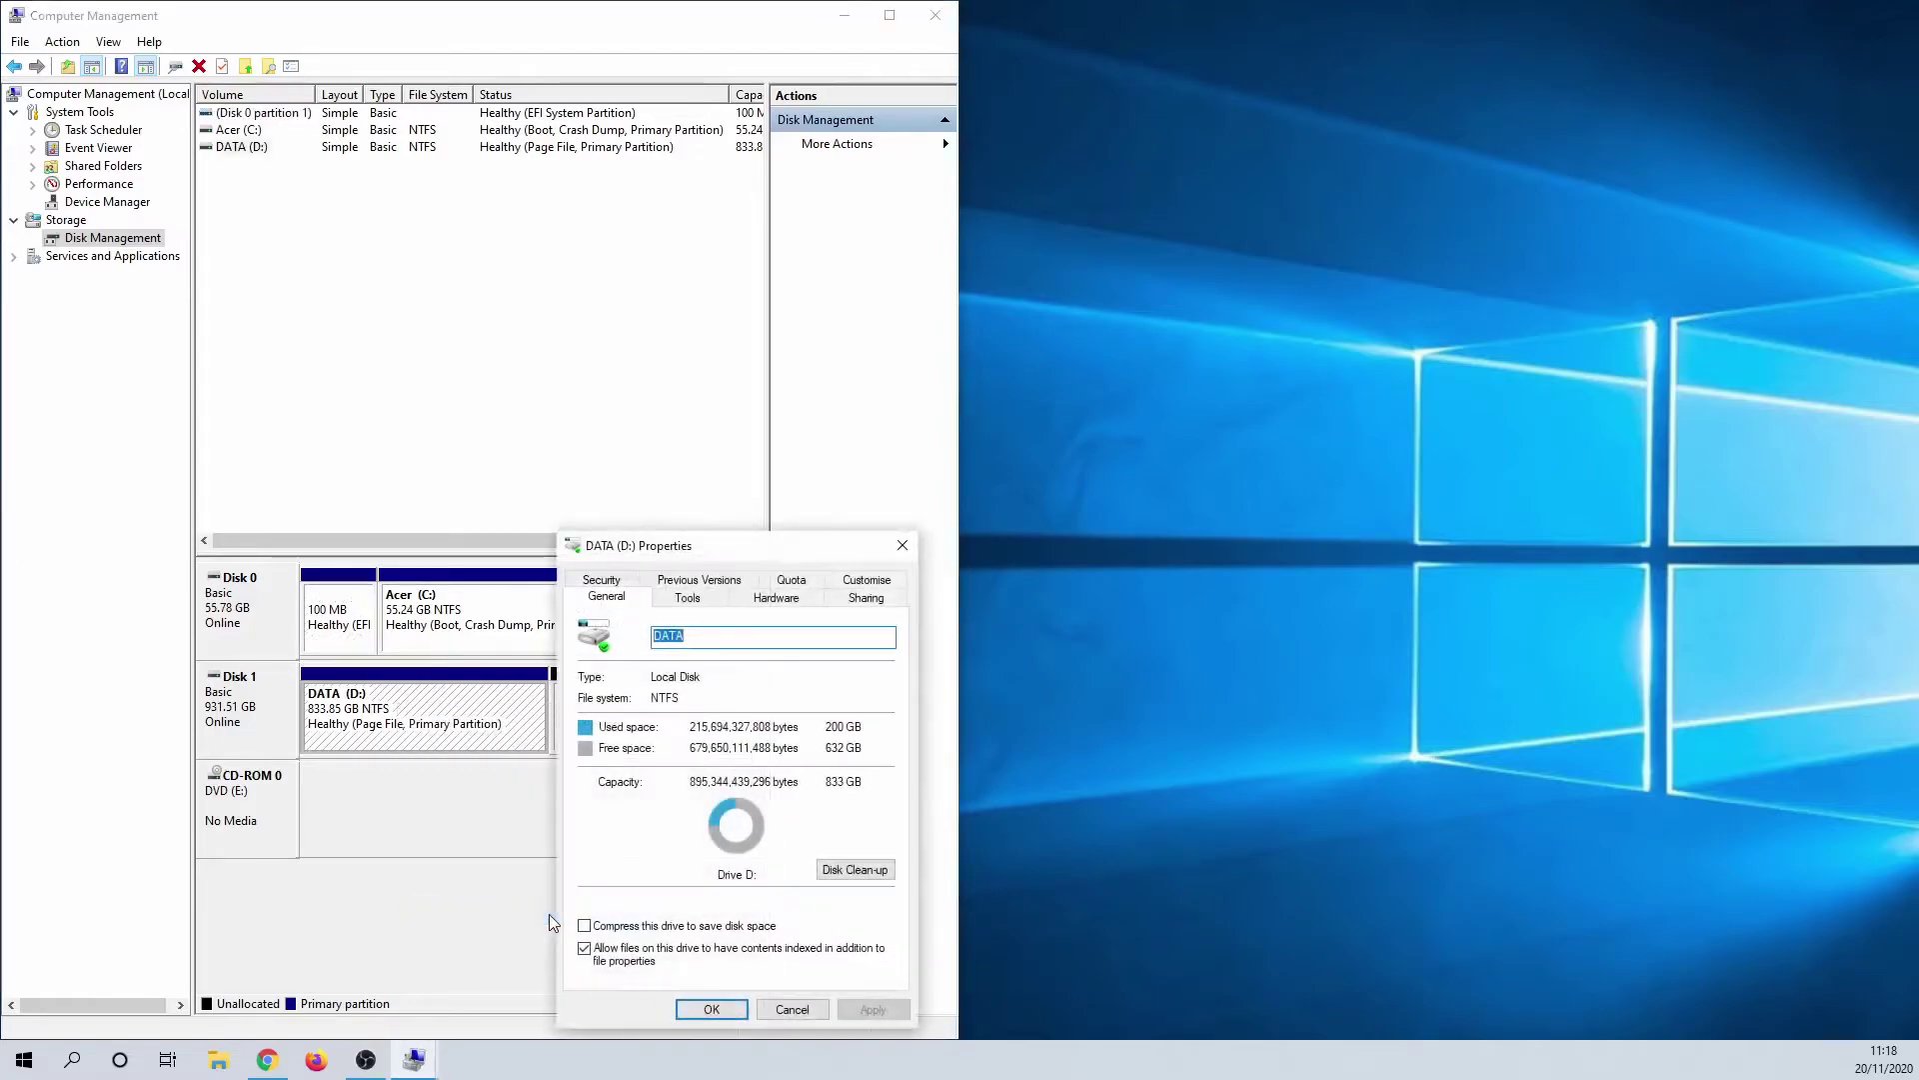
{"action": "left_click", "coordinate": [898, 550]}
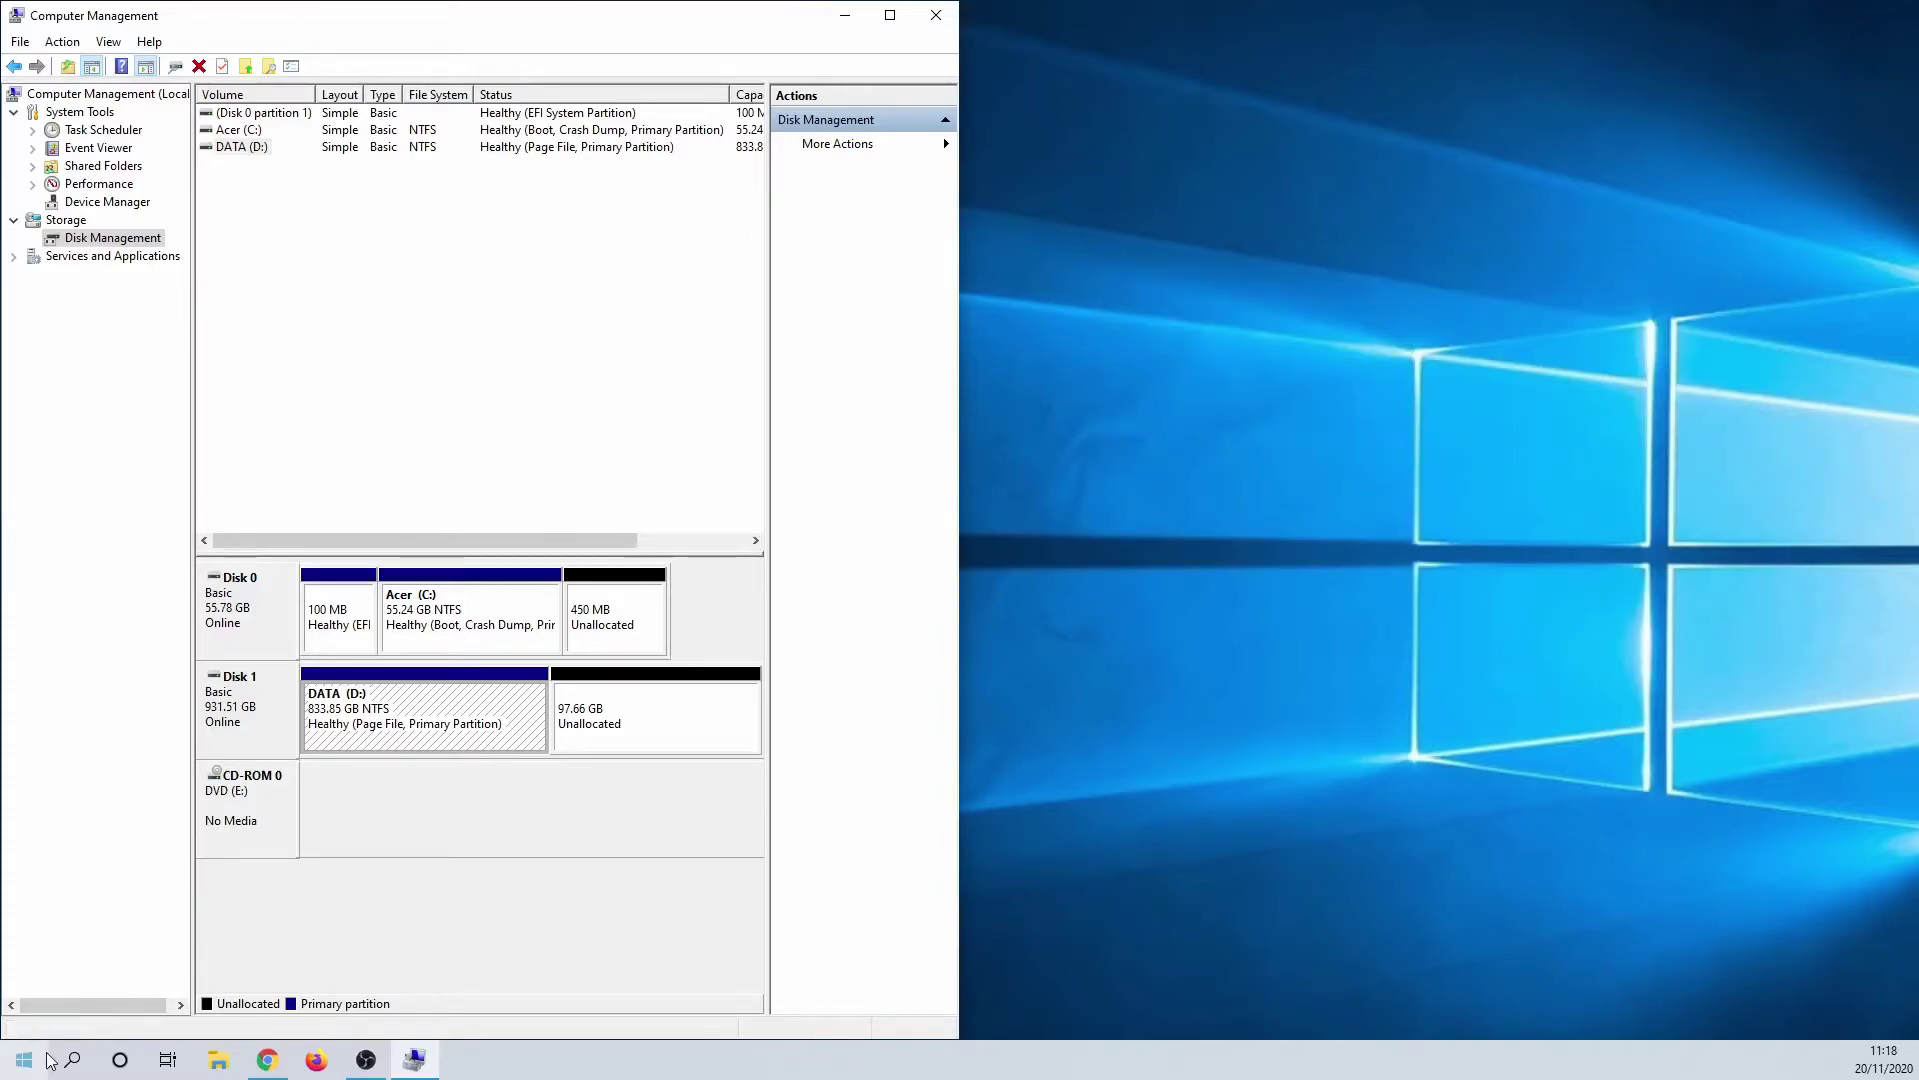
Launch Hard Disk Sentinel via search 'hd' and review its Overview, Log and Disk Performance pages.
{"action": "left_click", "coordinate": [47, 1058]}
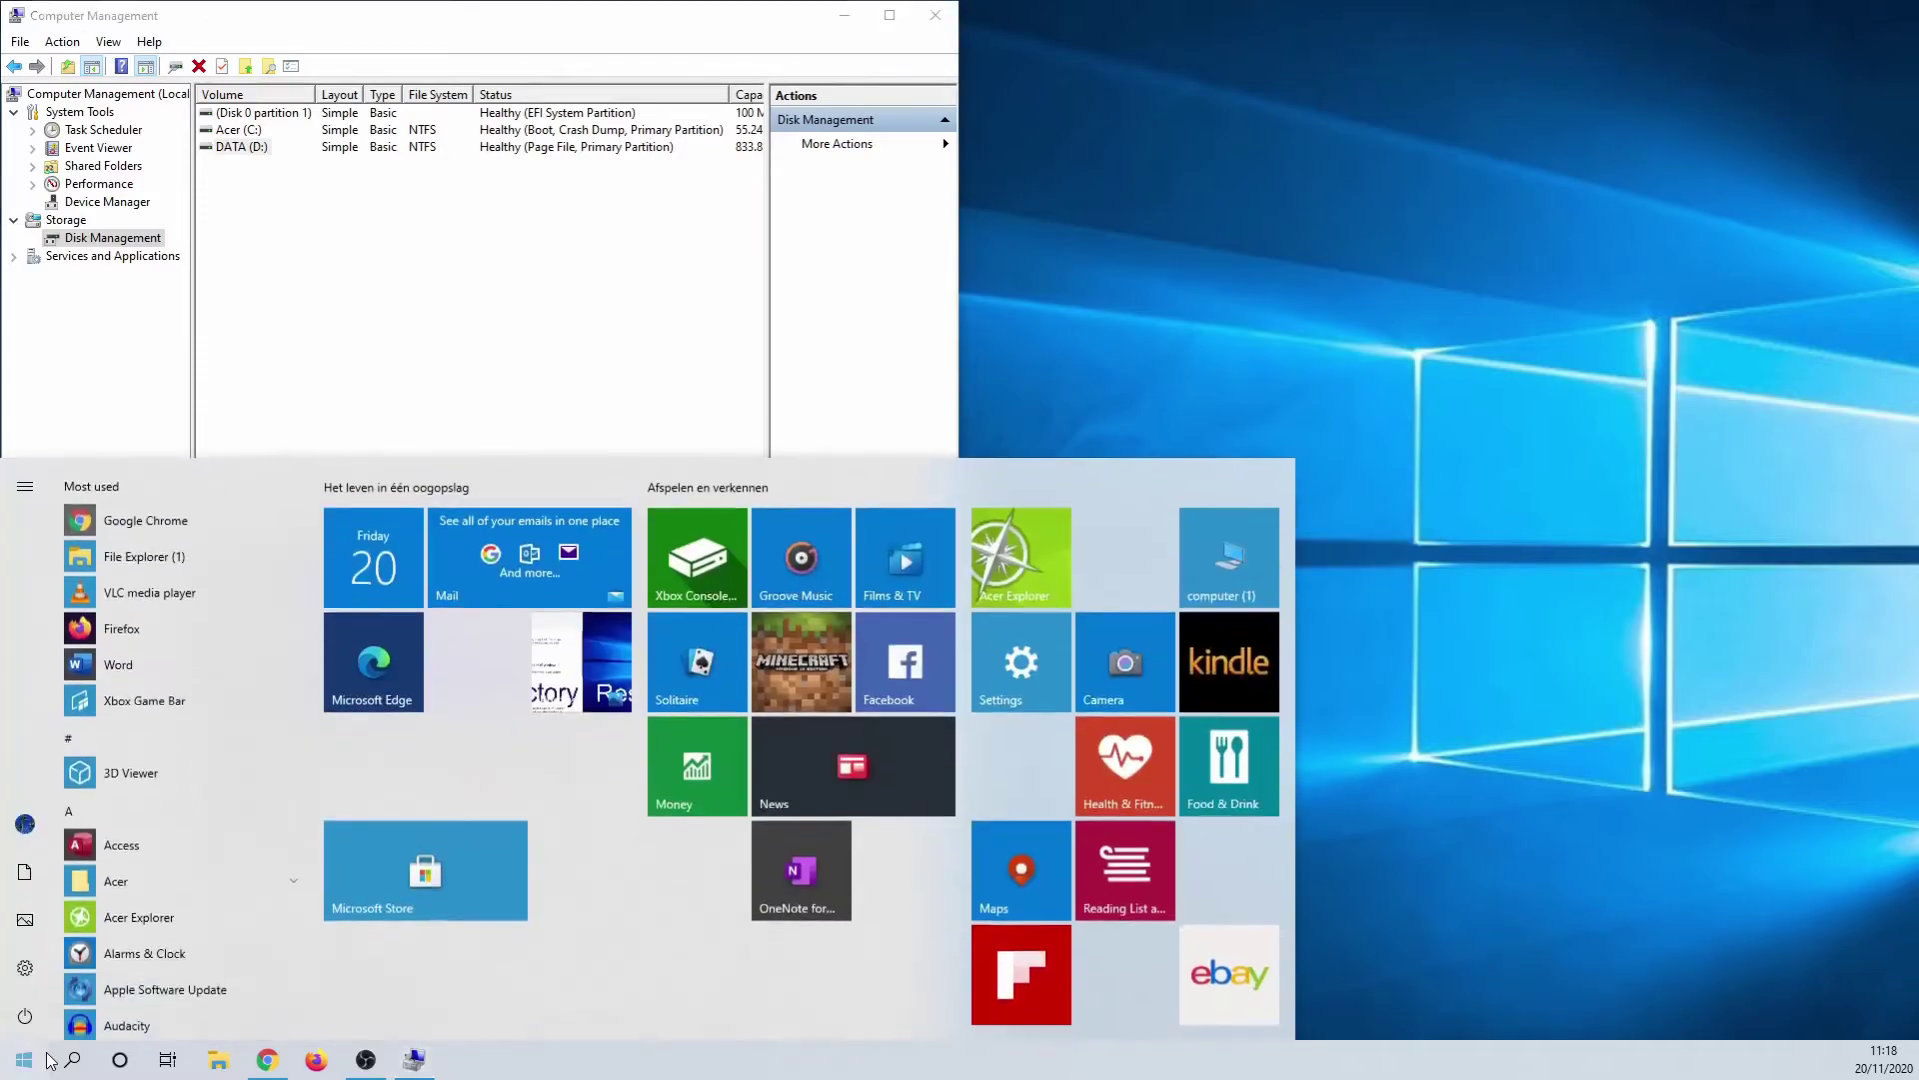
{"action": "type", "text": "hd"}
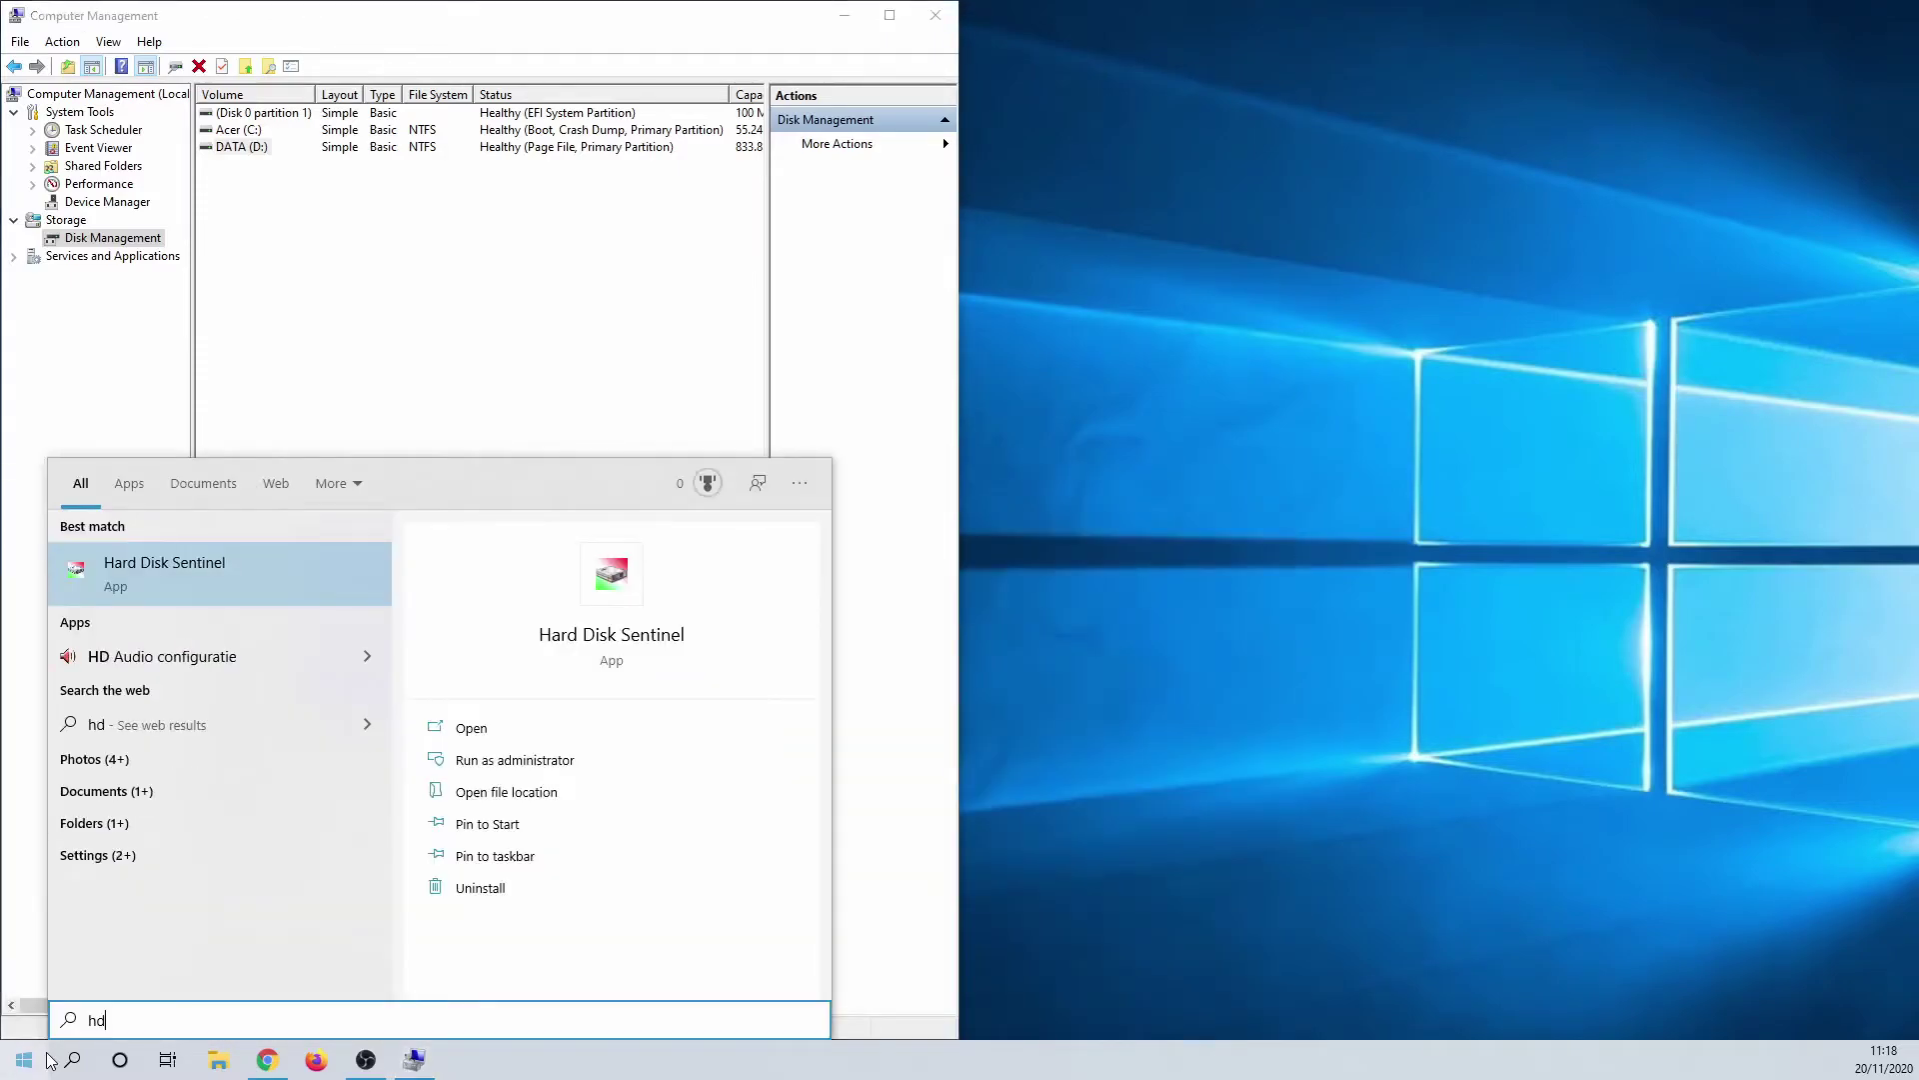
{"action": "key", "text": "Return"}
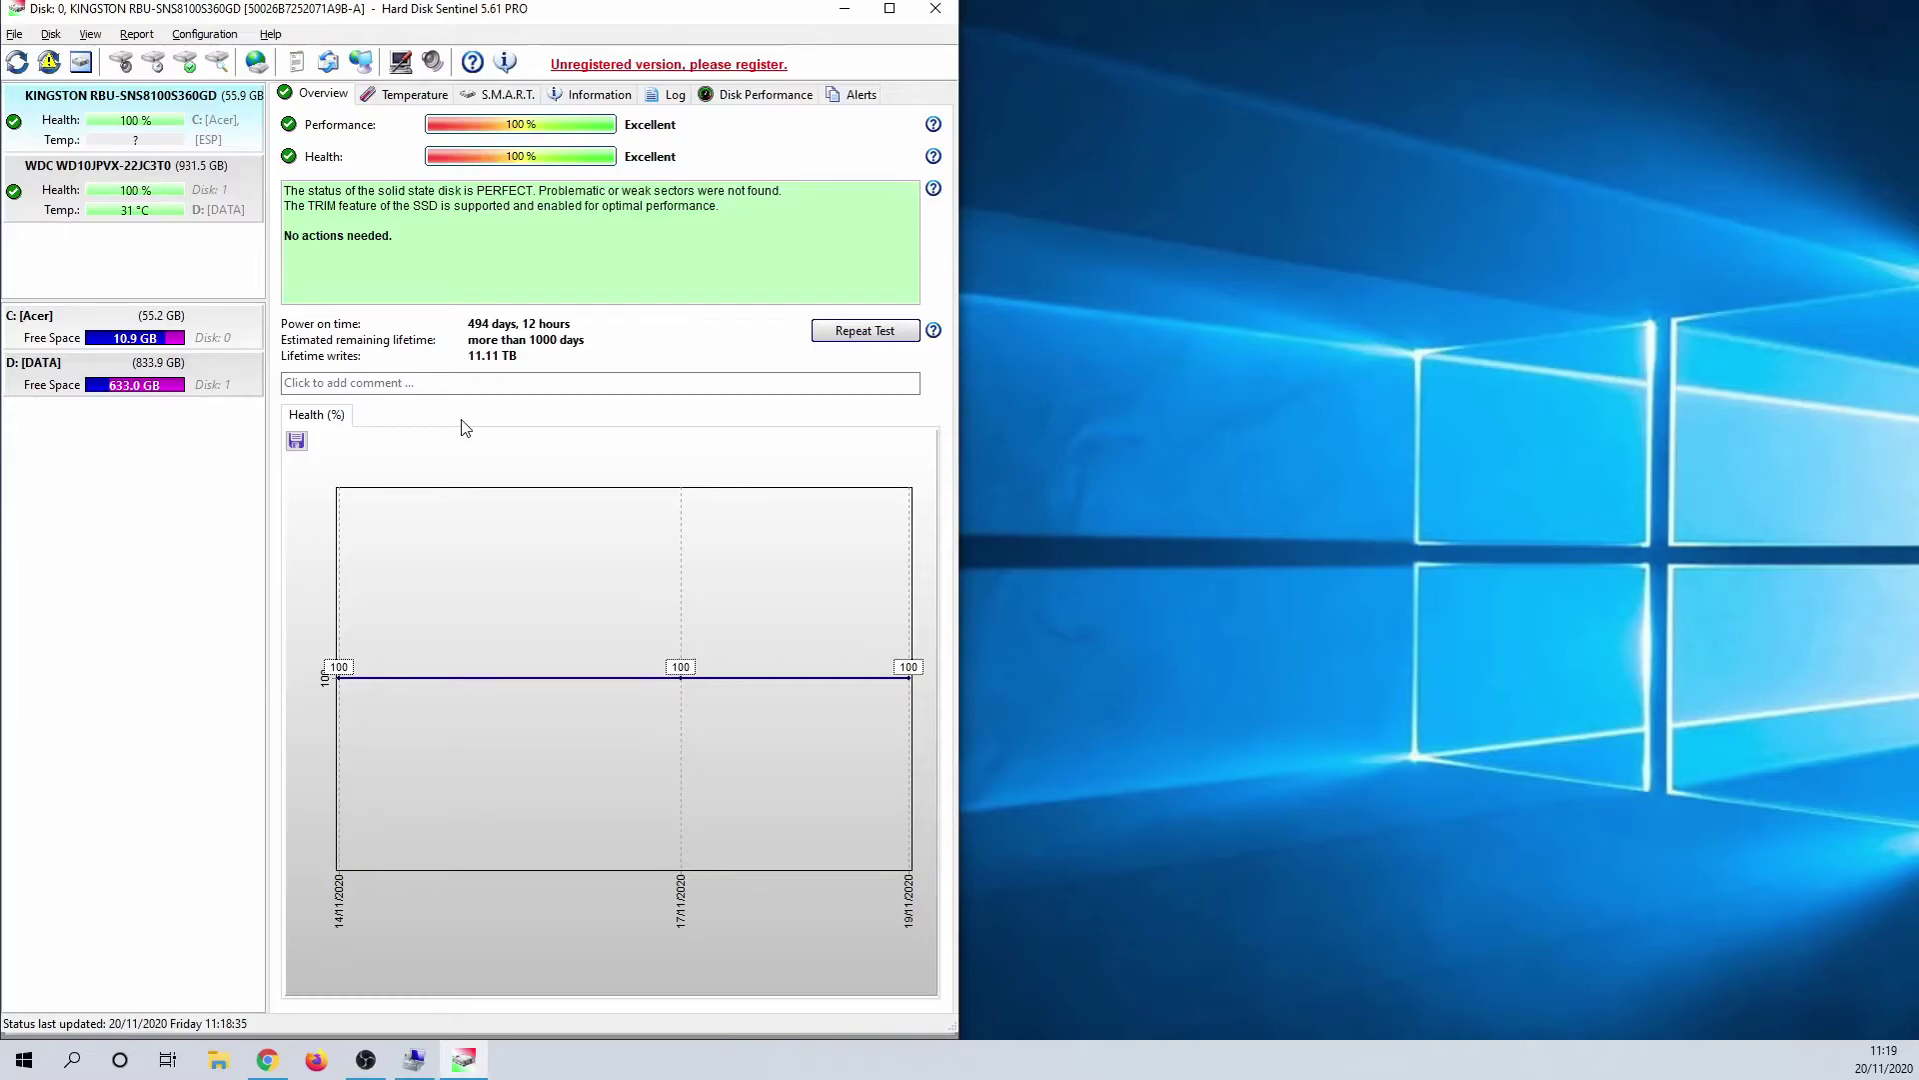
{"action": "left_click", "coordinate": [674, 100]}
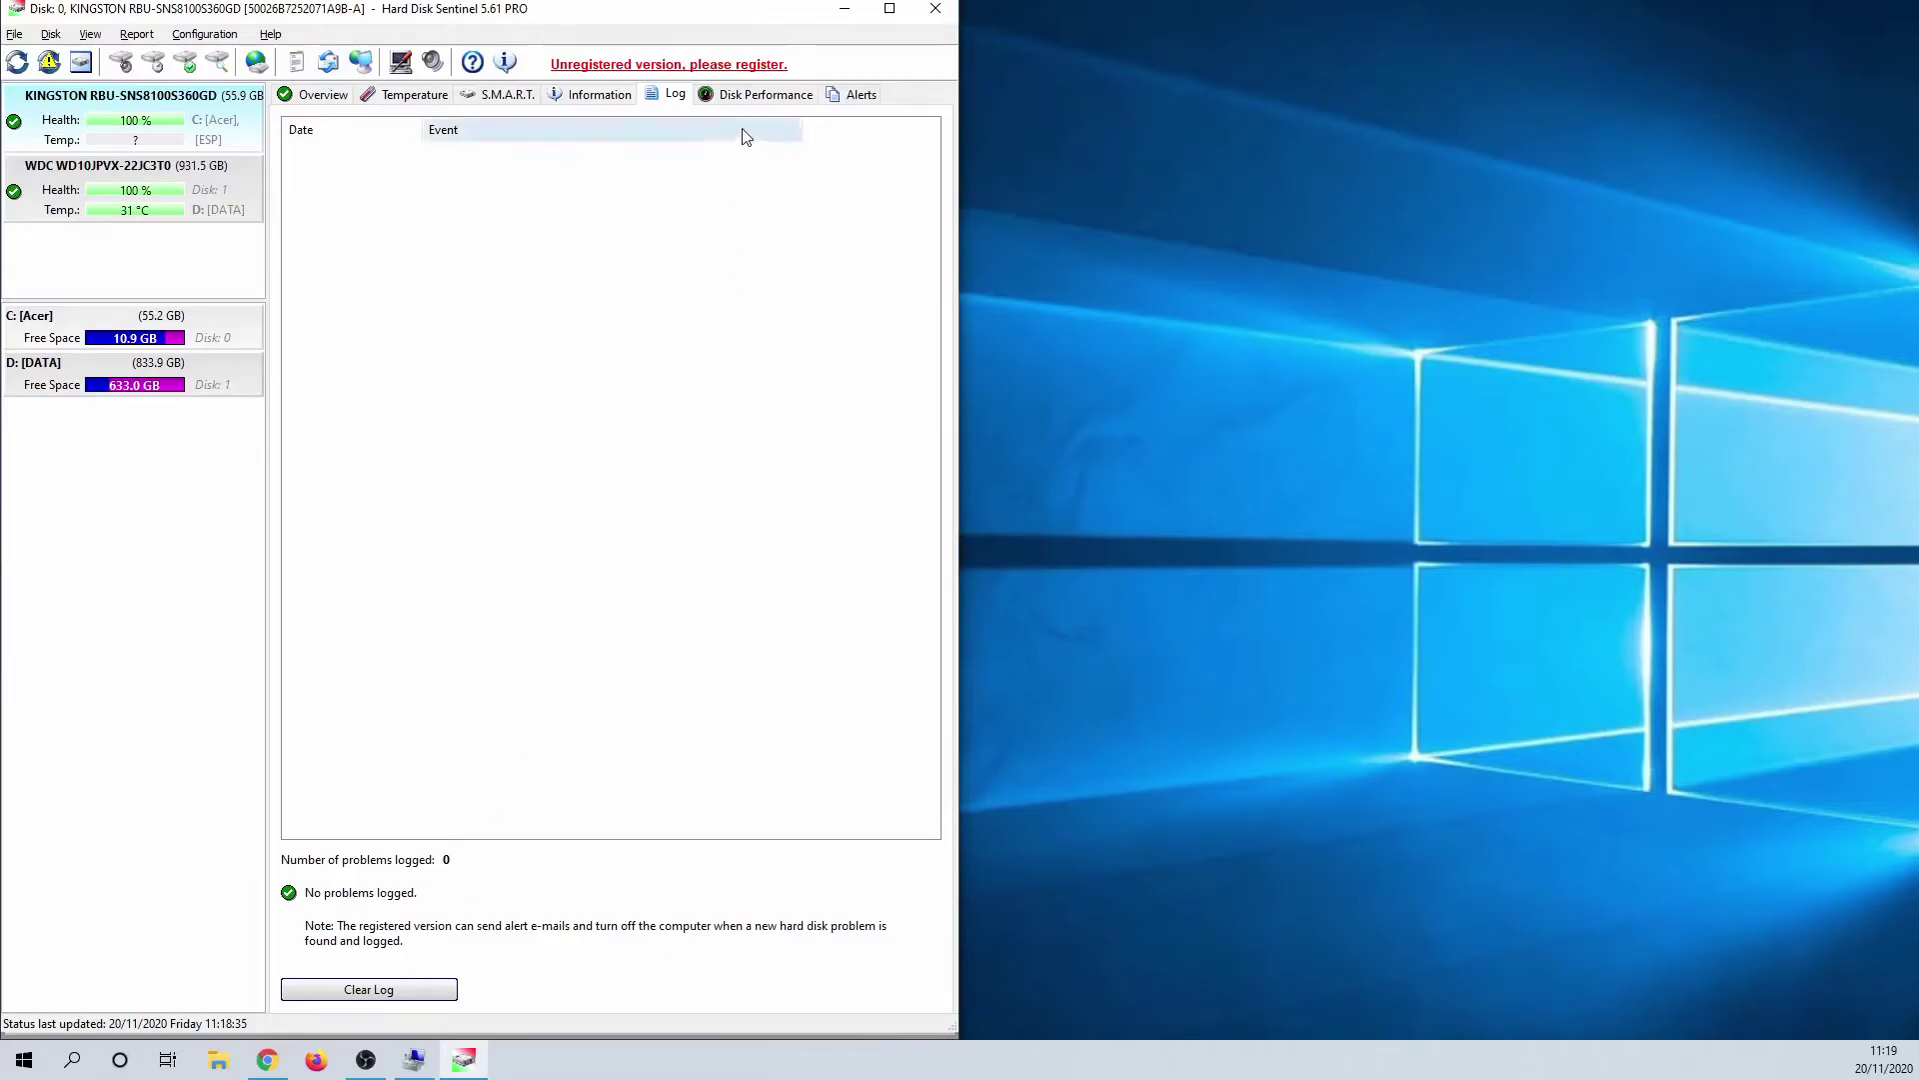
{"action": "left_click", "coordinate": [745, 97]}
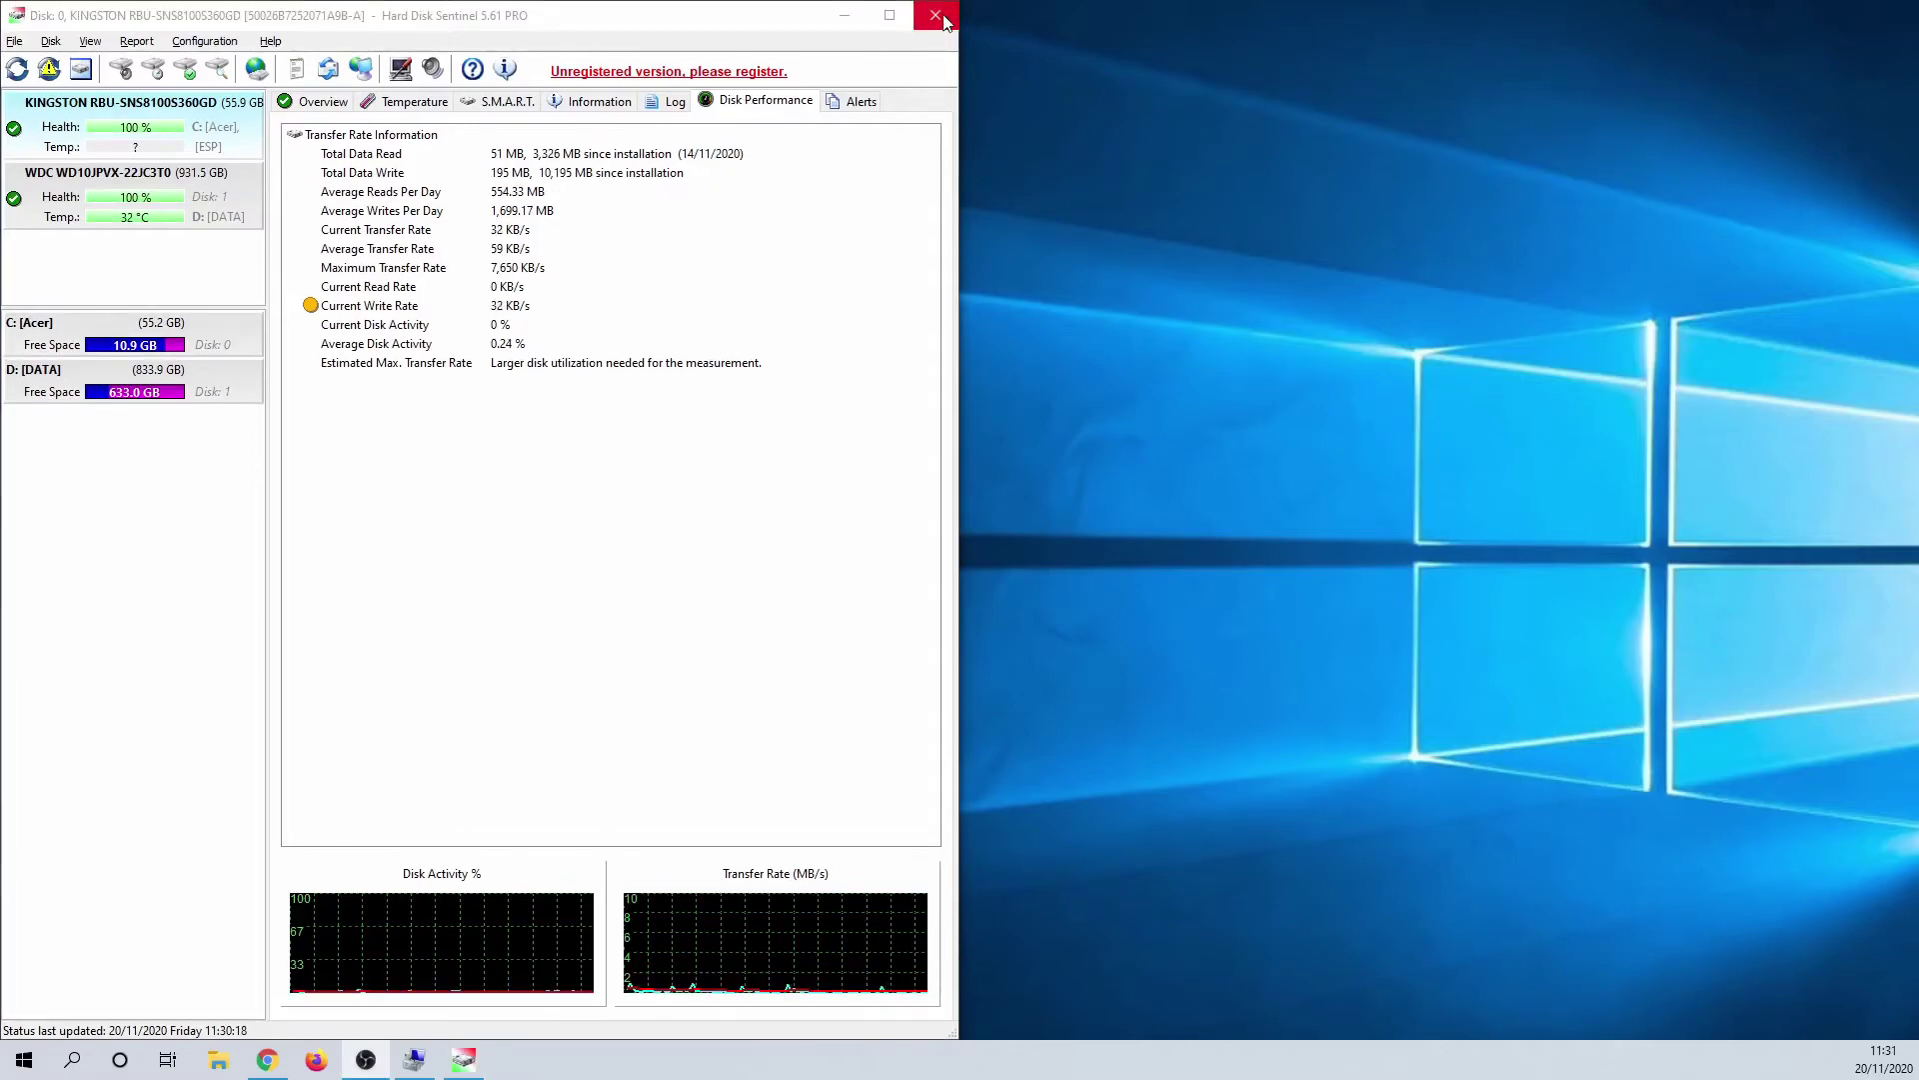
Close Hard Disk Sentinel and Computer Management, then launch HDDScan via search 'hdd'.
{"action": "left_click", "coordinate": [939, 12]}
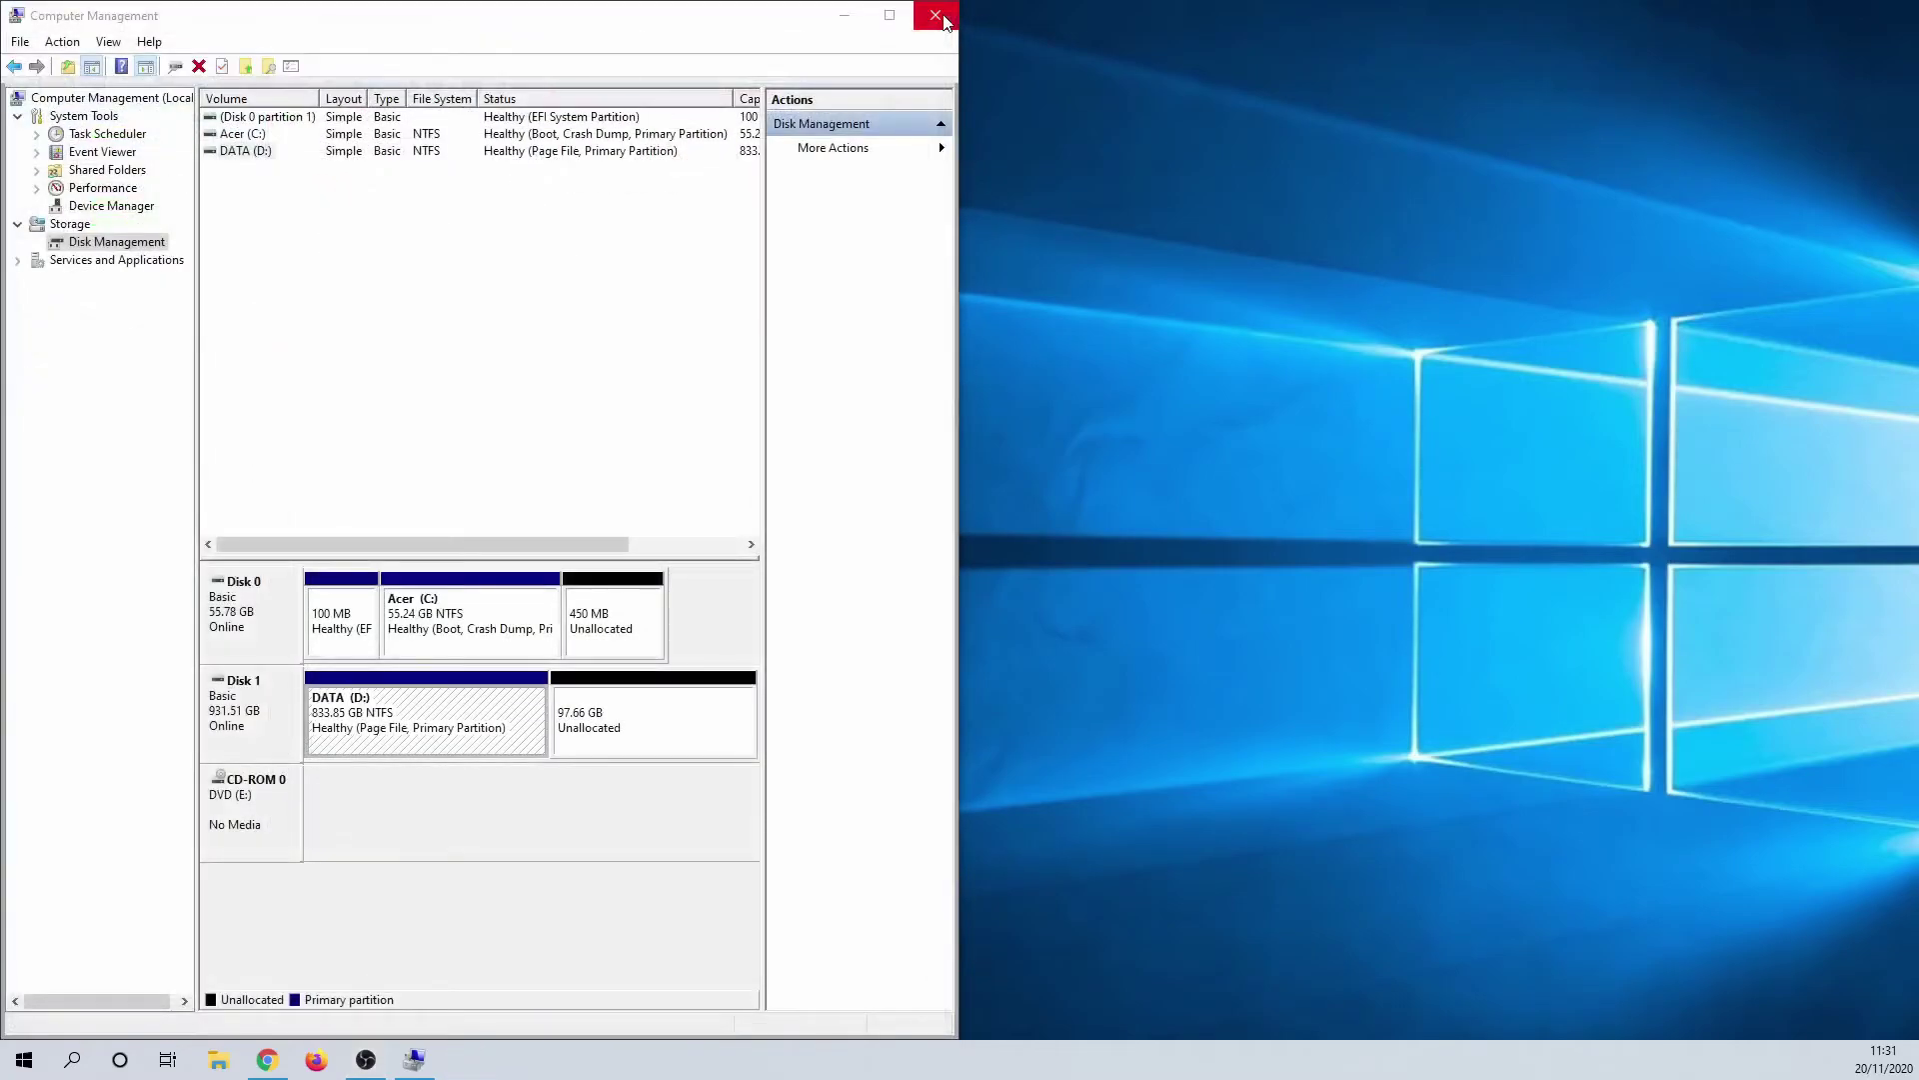
{"action": "left_click", "coordinate": [937, 15]}
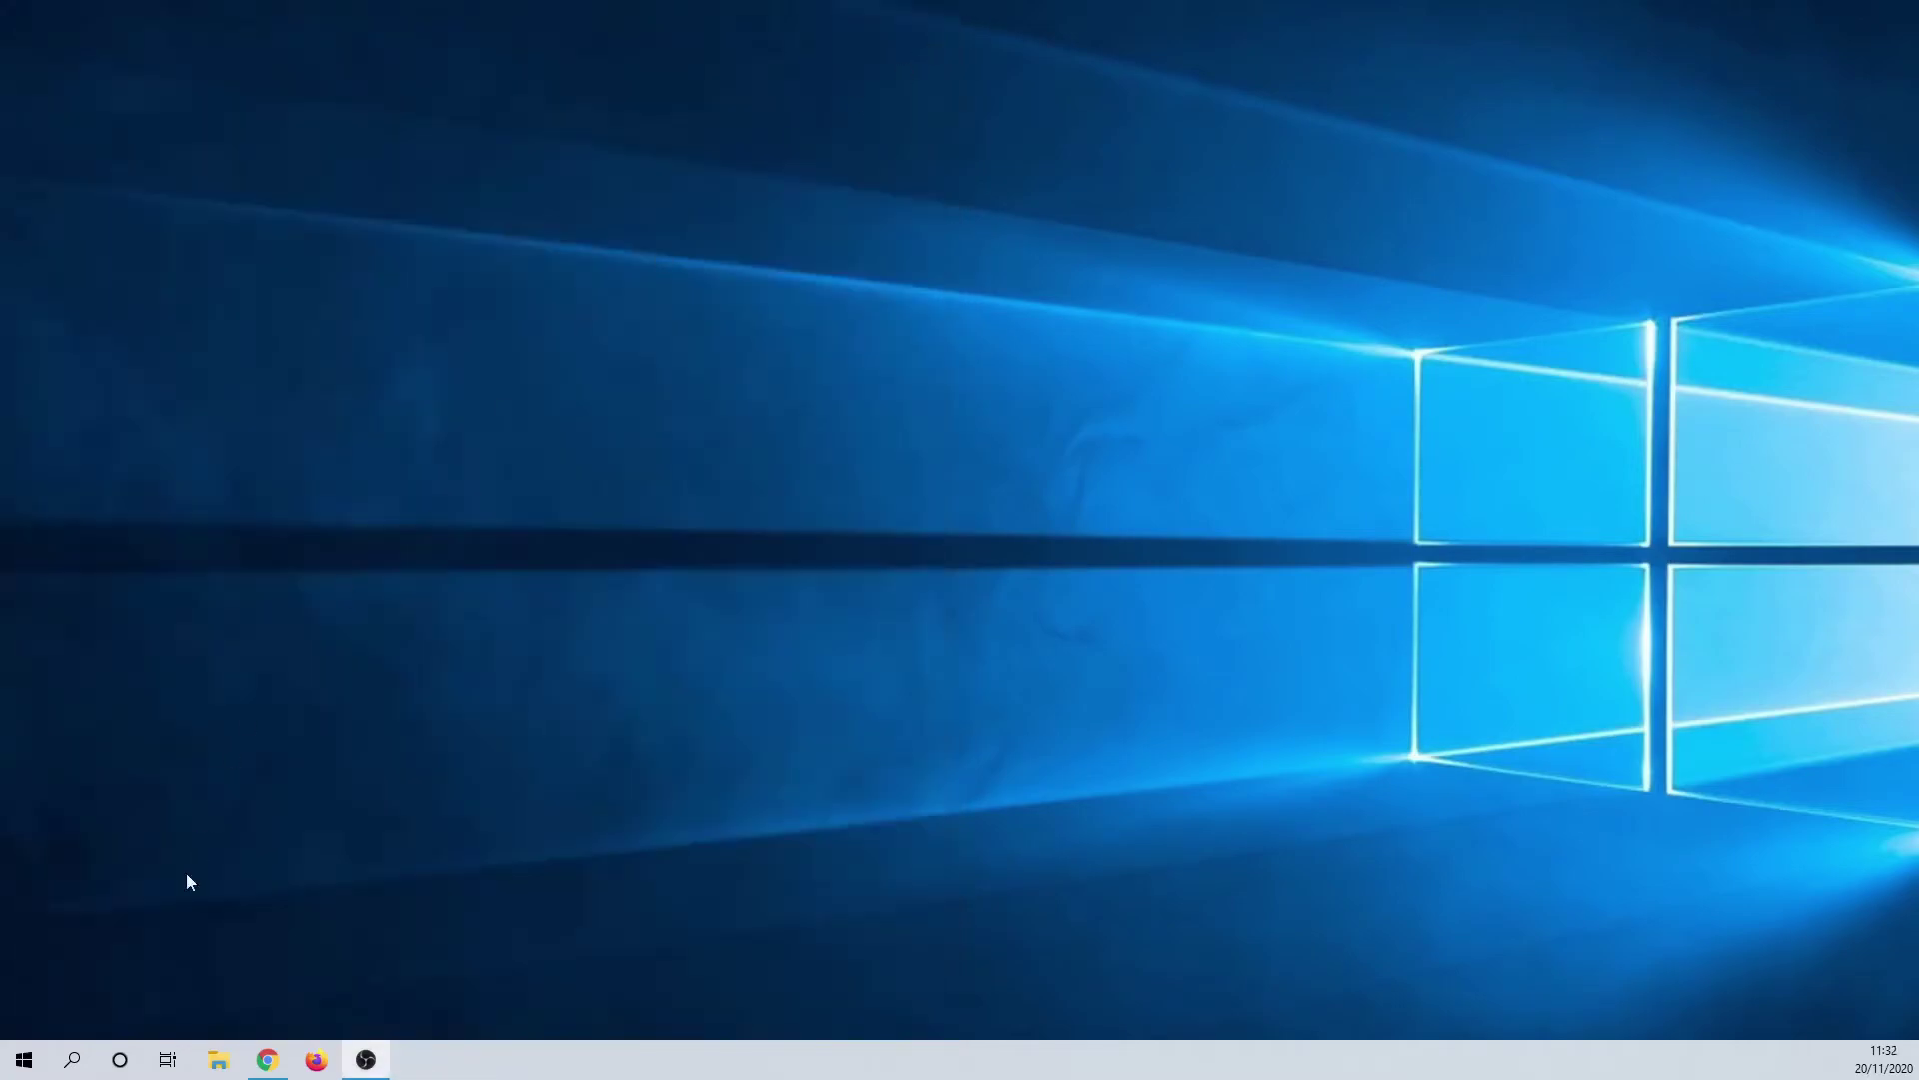
{"action": "left_click", "coordinate": [70, 1063]}
{"action": "type", "text": "hdd"}
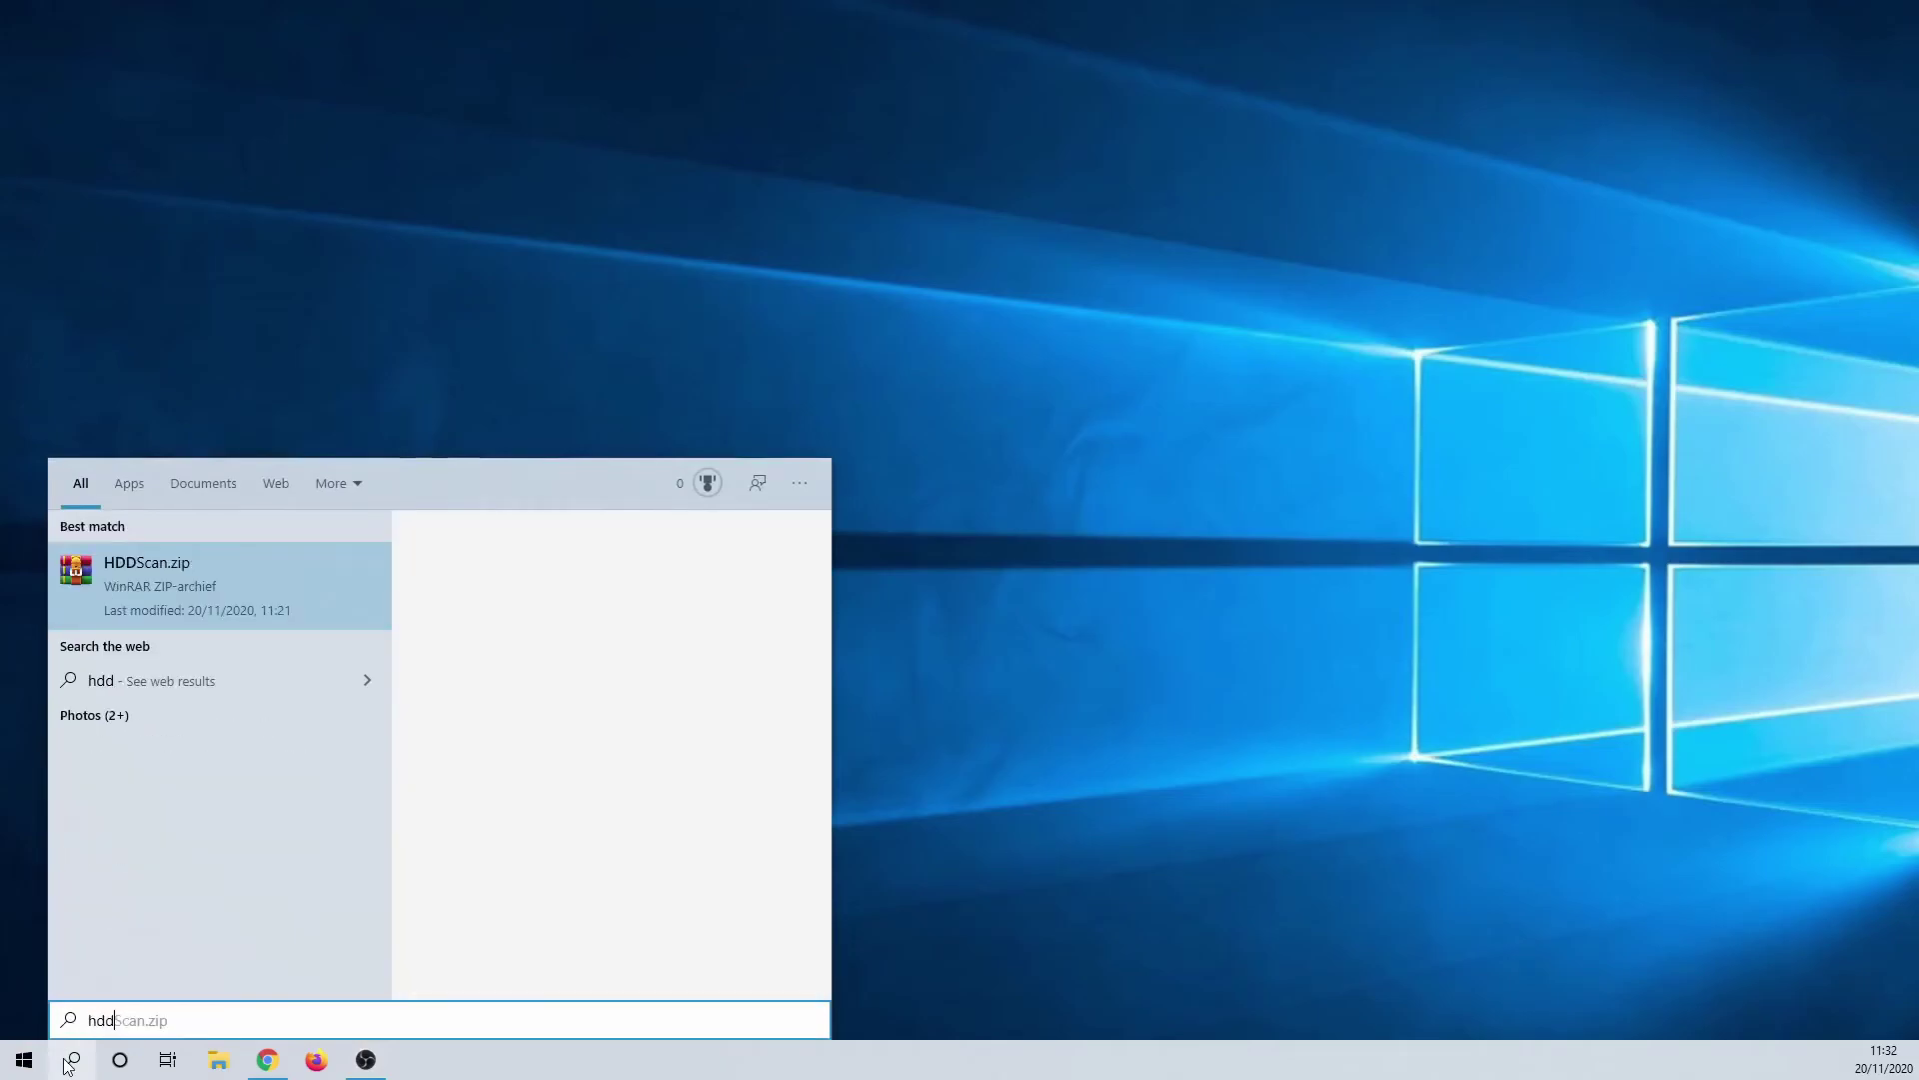
{"action": "key", "text": "Return"}
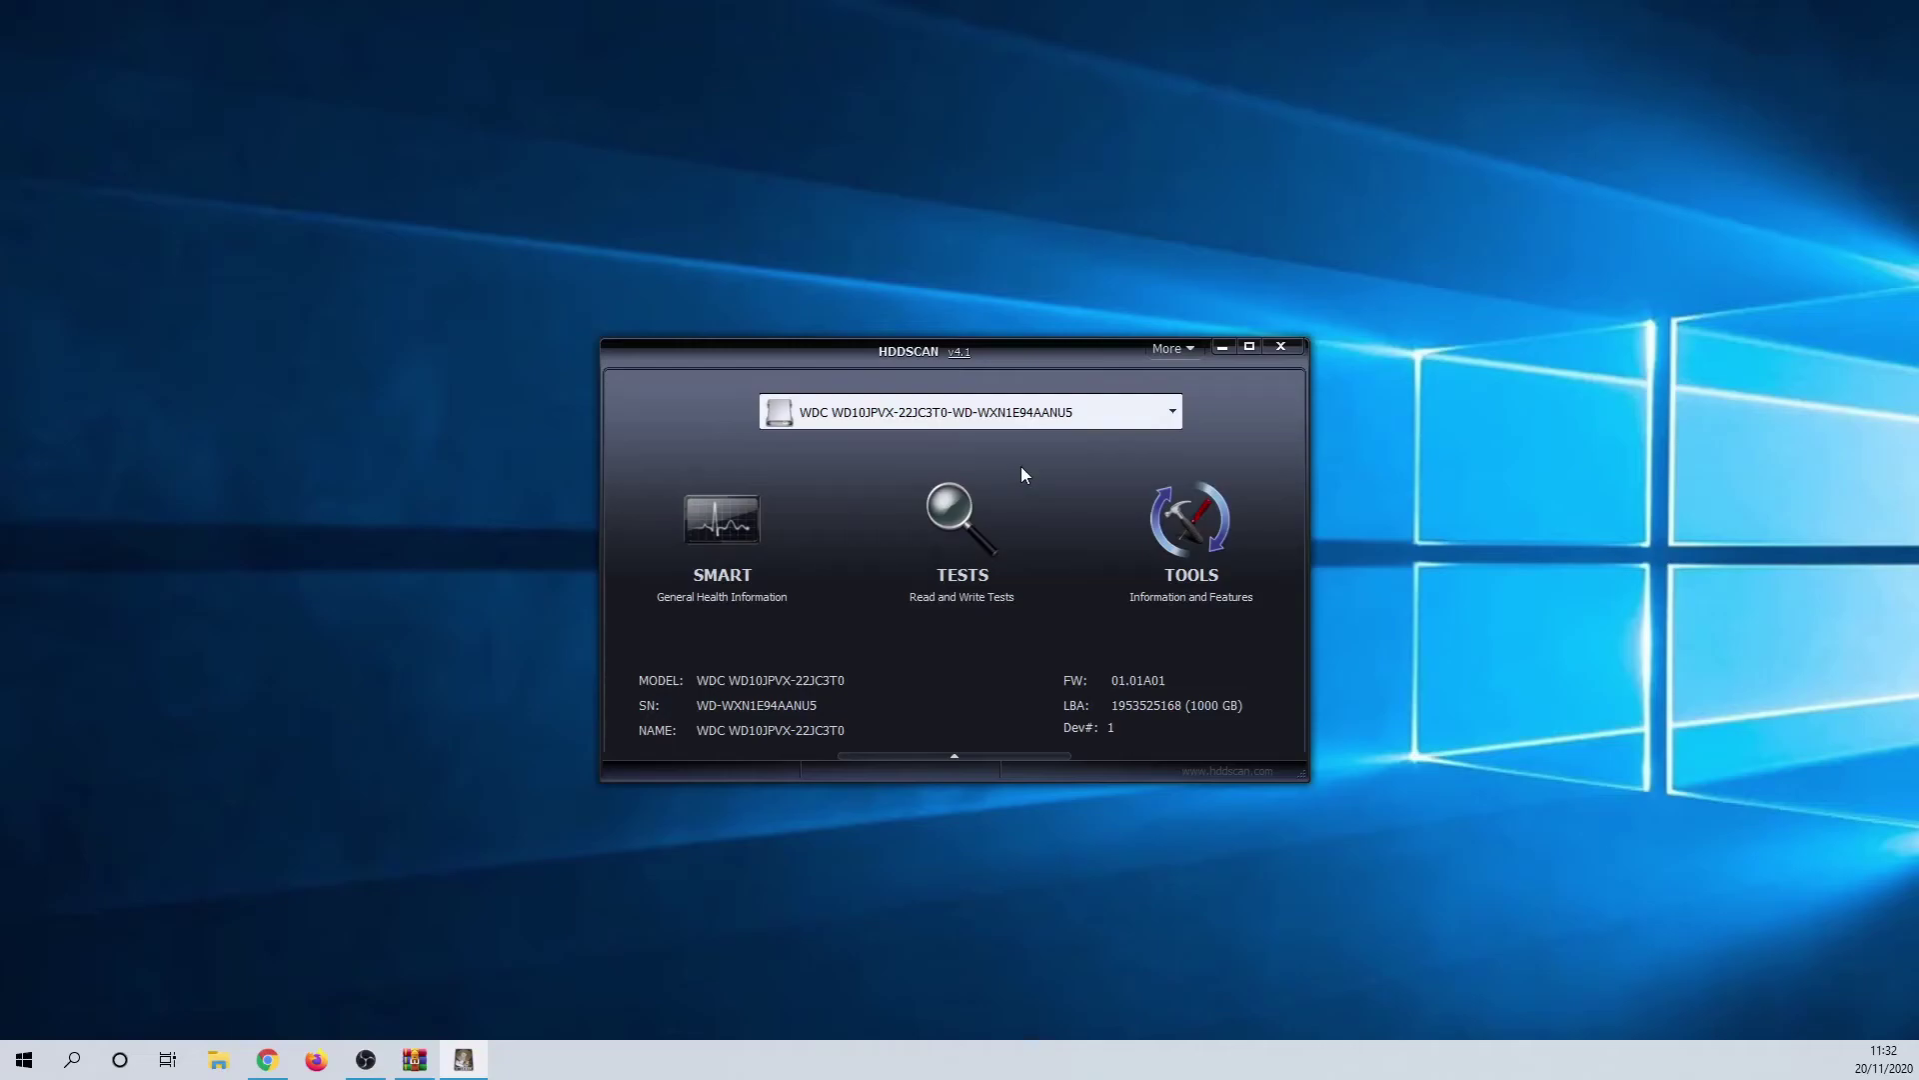
Start a Read test over the whole WDC WD10JPVX-22JC3T0 drive.
{"action": "left_click", "coordinate": [974, 557]}
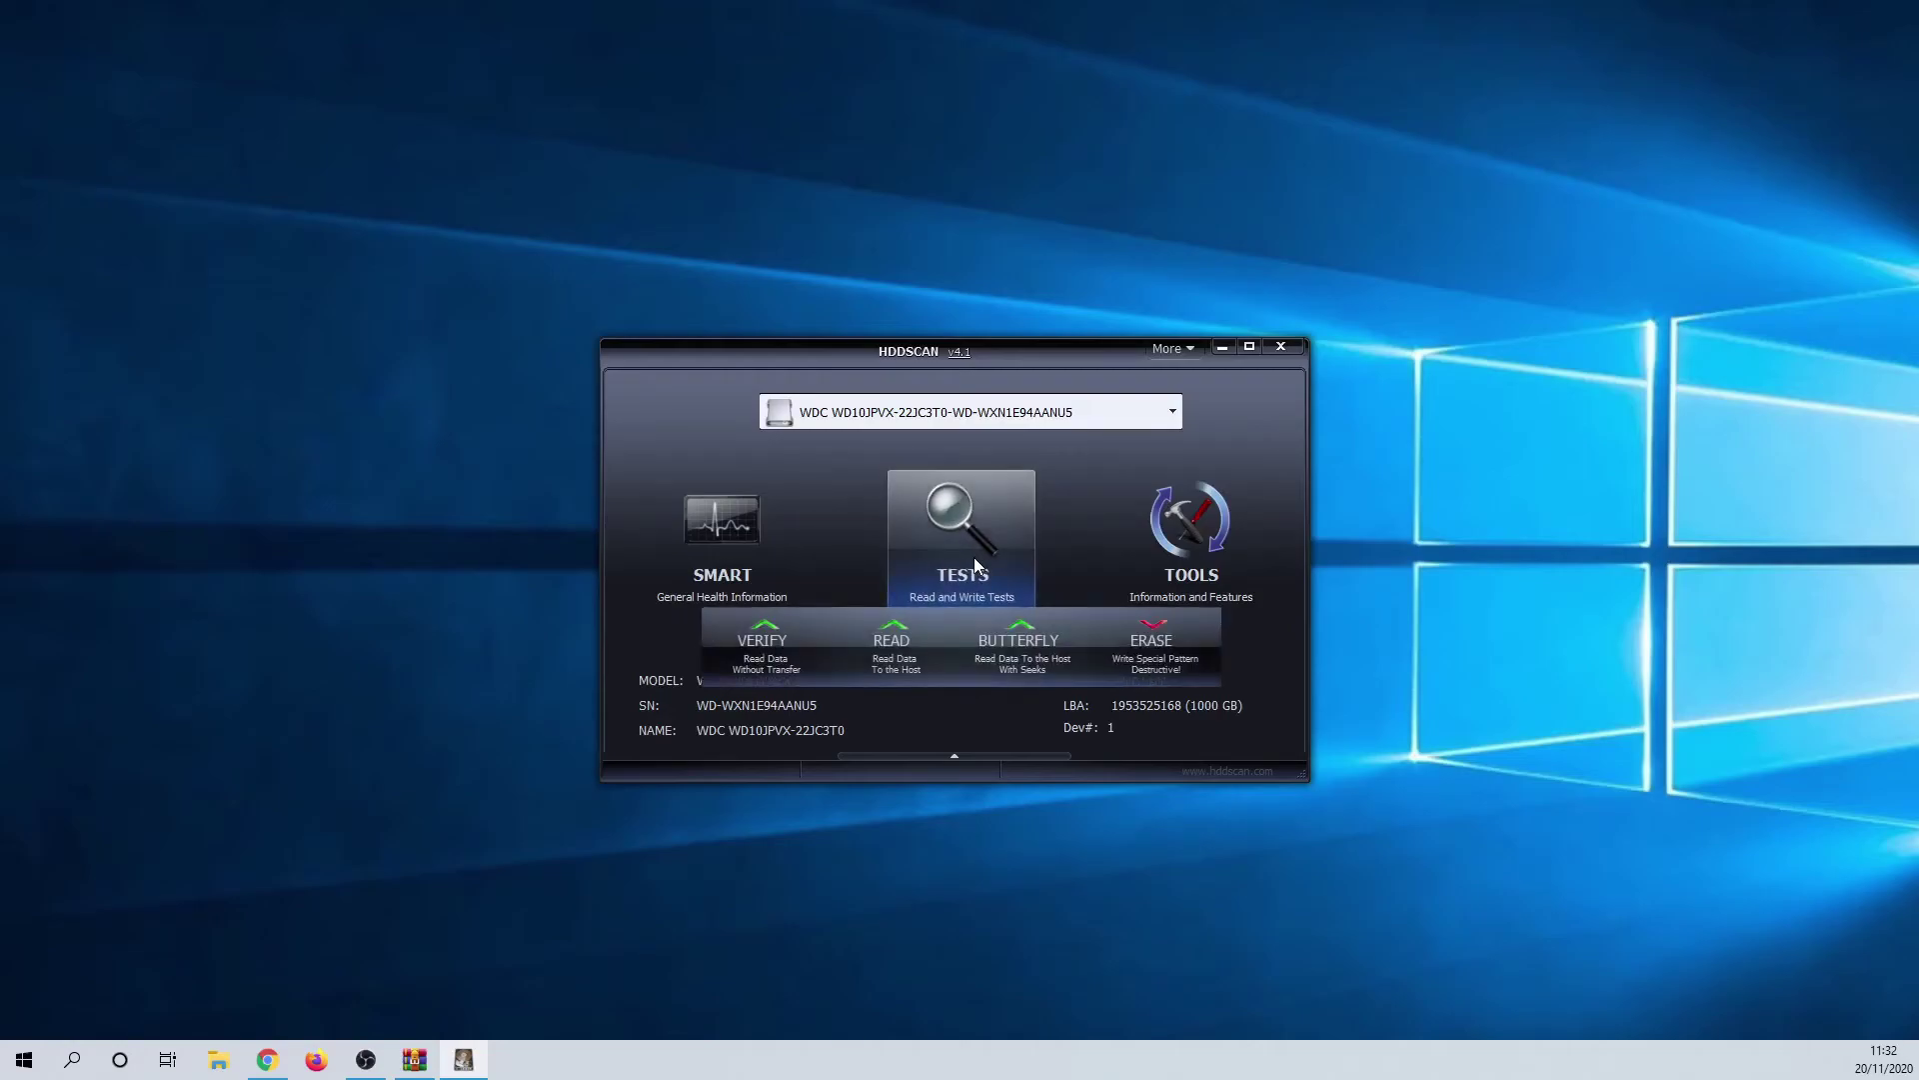
{"action": "left_click", "coordinate": [891, 657]}
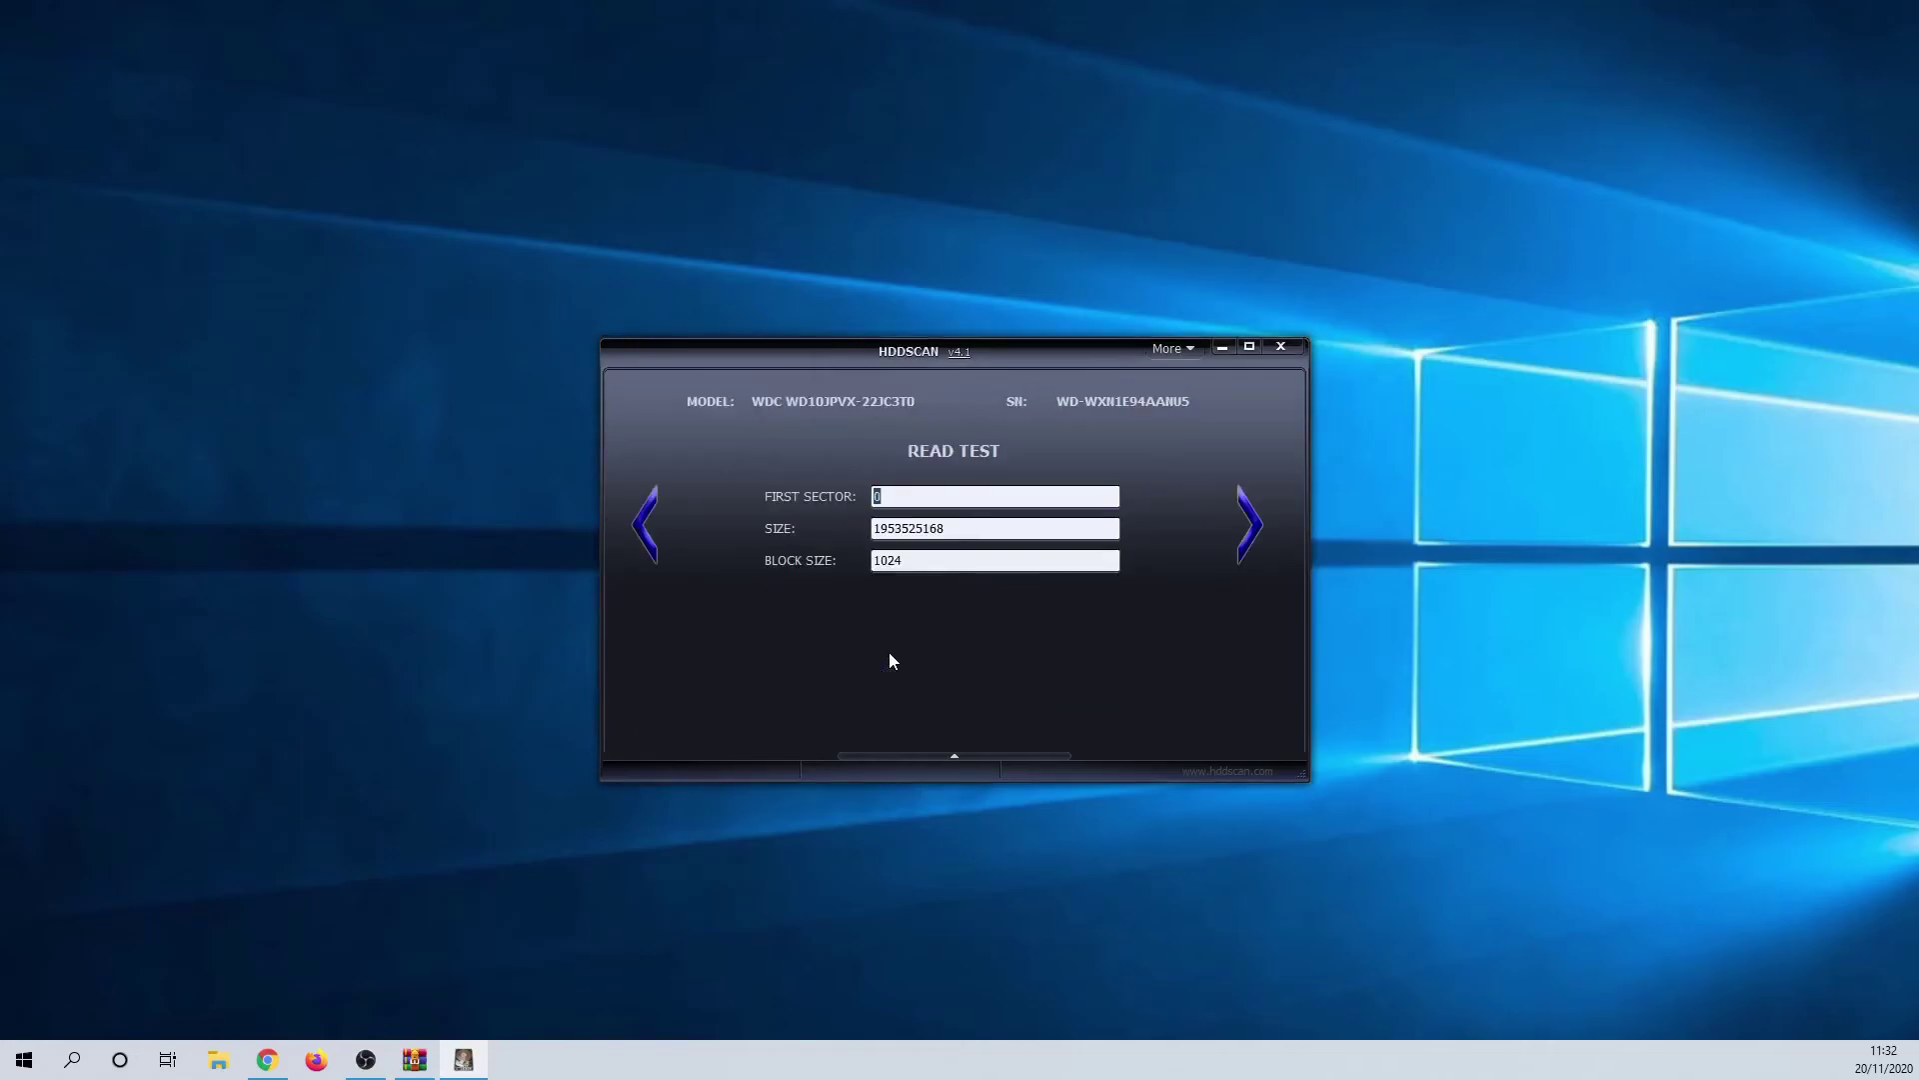
{"action": "left_click", "coordinate": [1246, 530]}
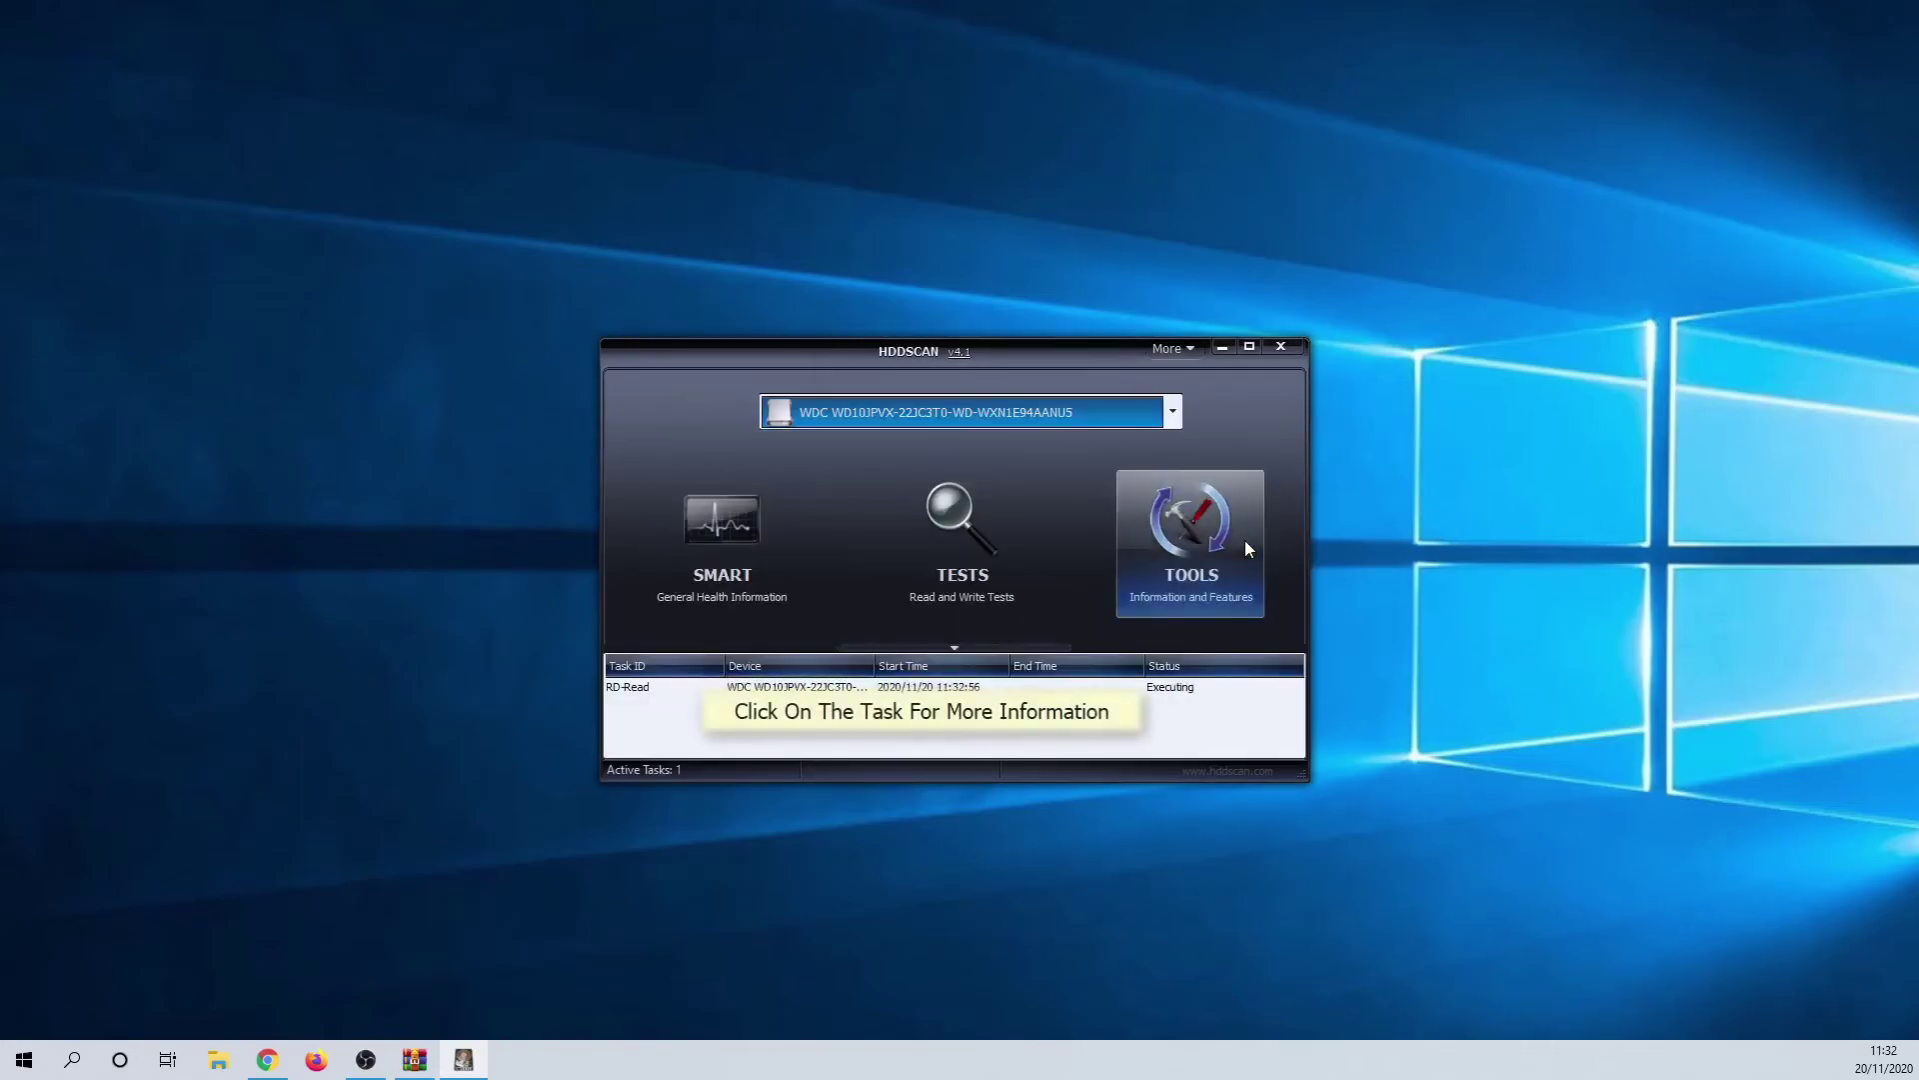
Inspect the running RD-Read task's details and block map, then close the details window.
{"action": "left_click", "coordinate": [779, 693]}
{"action": "right_click", "coordinate": [778, 694]}
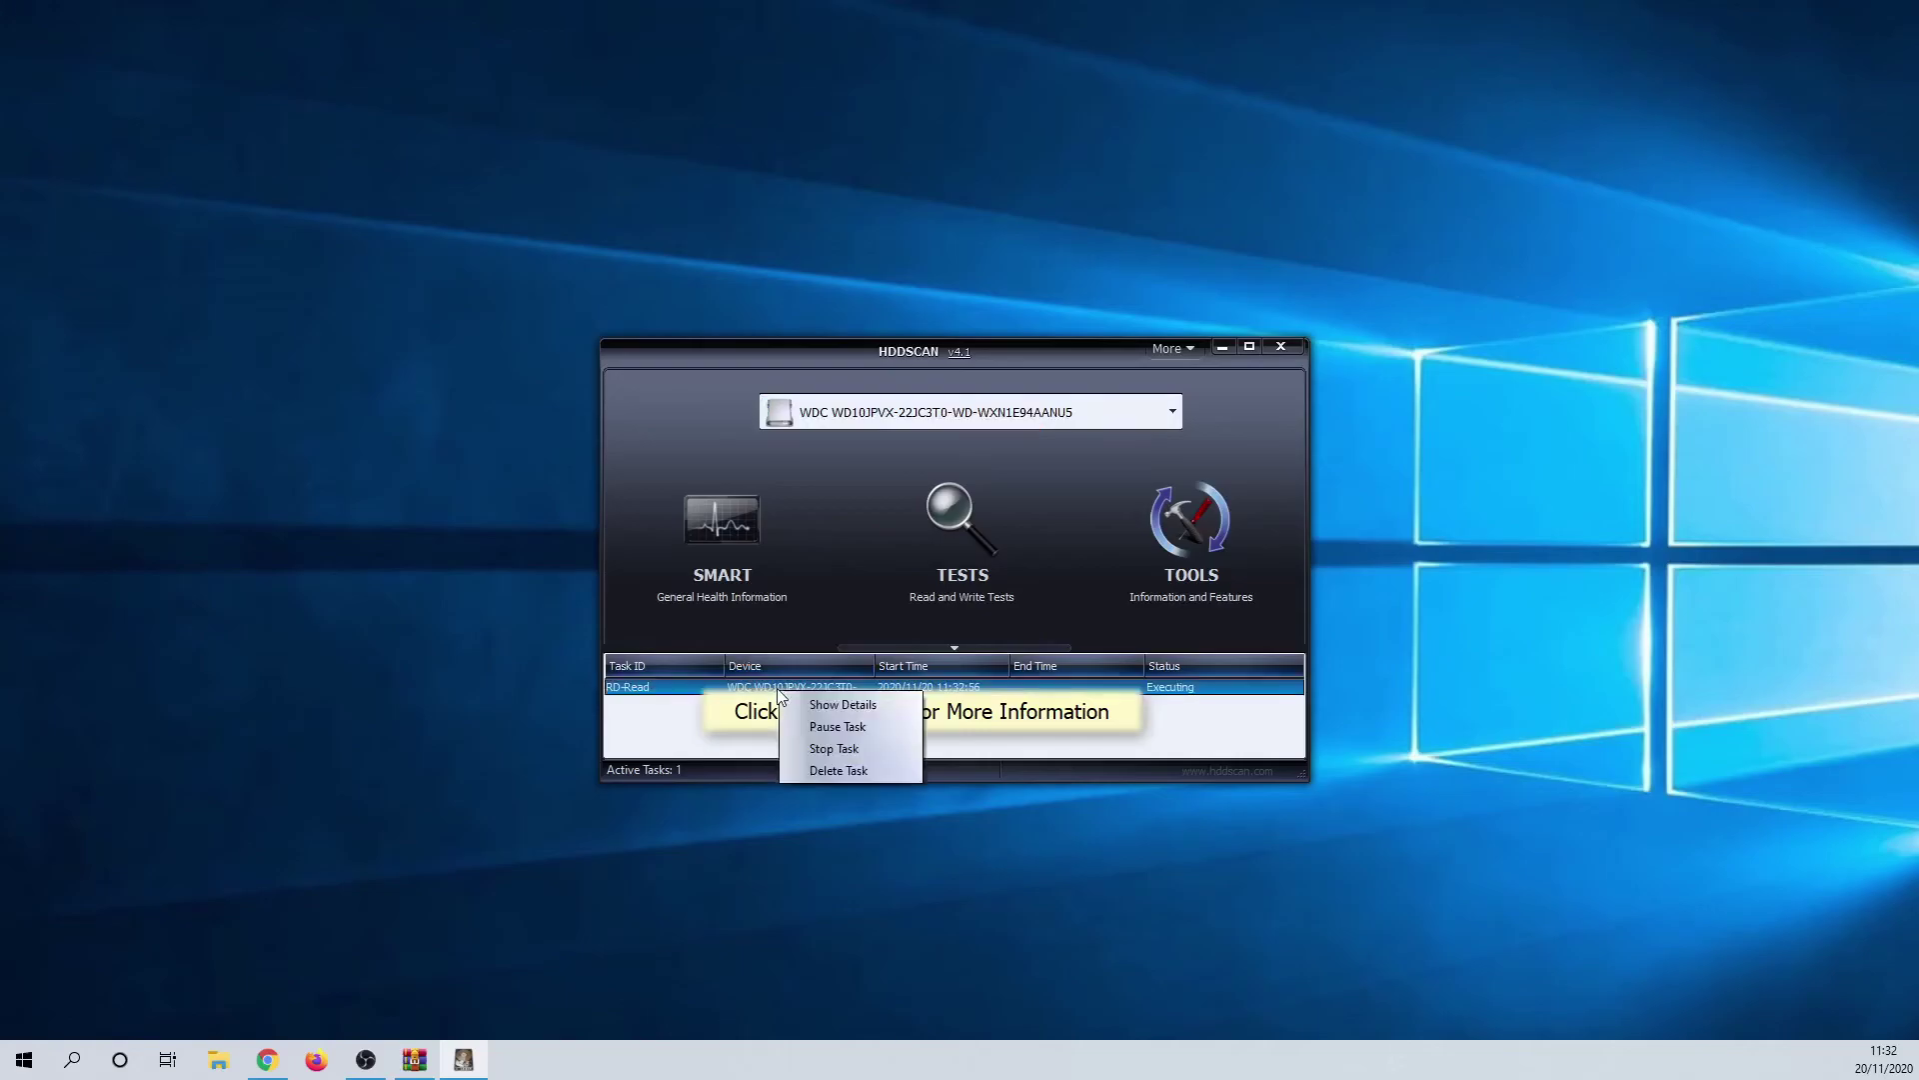
{"action": "left_click", "coordinate": [790, 700]}
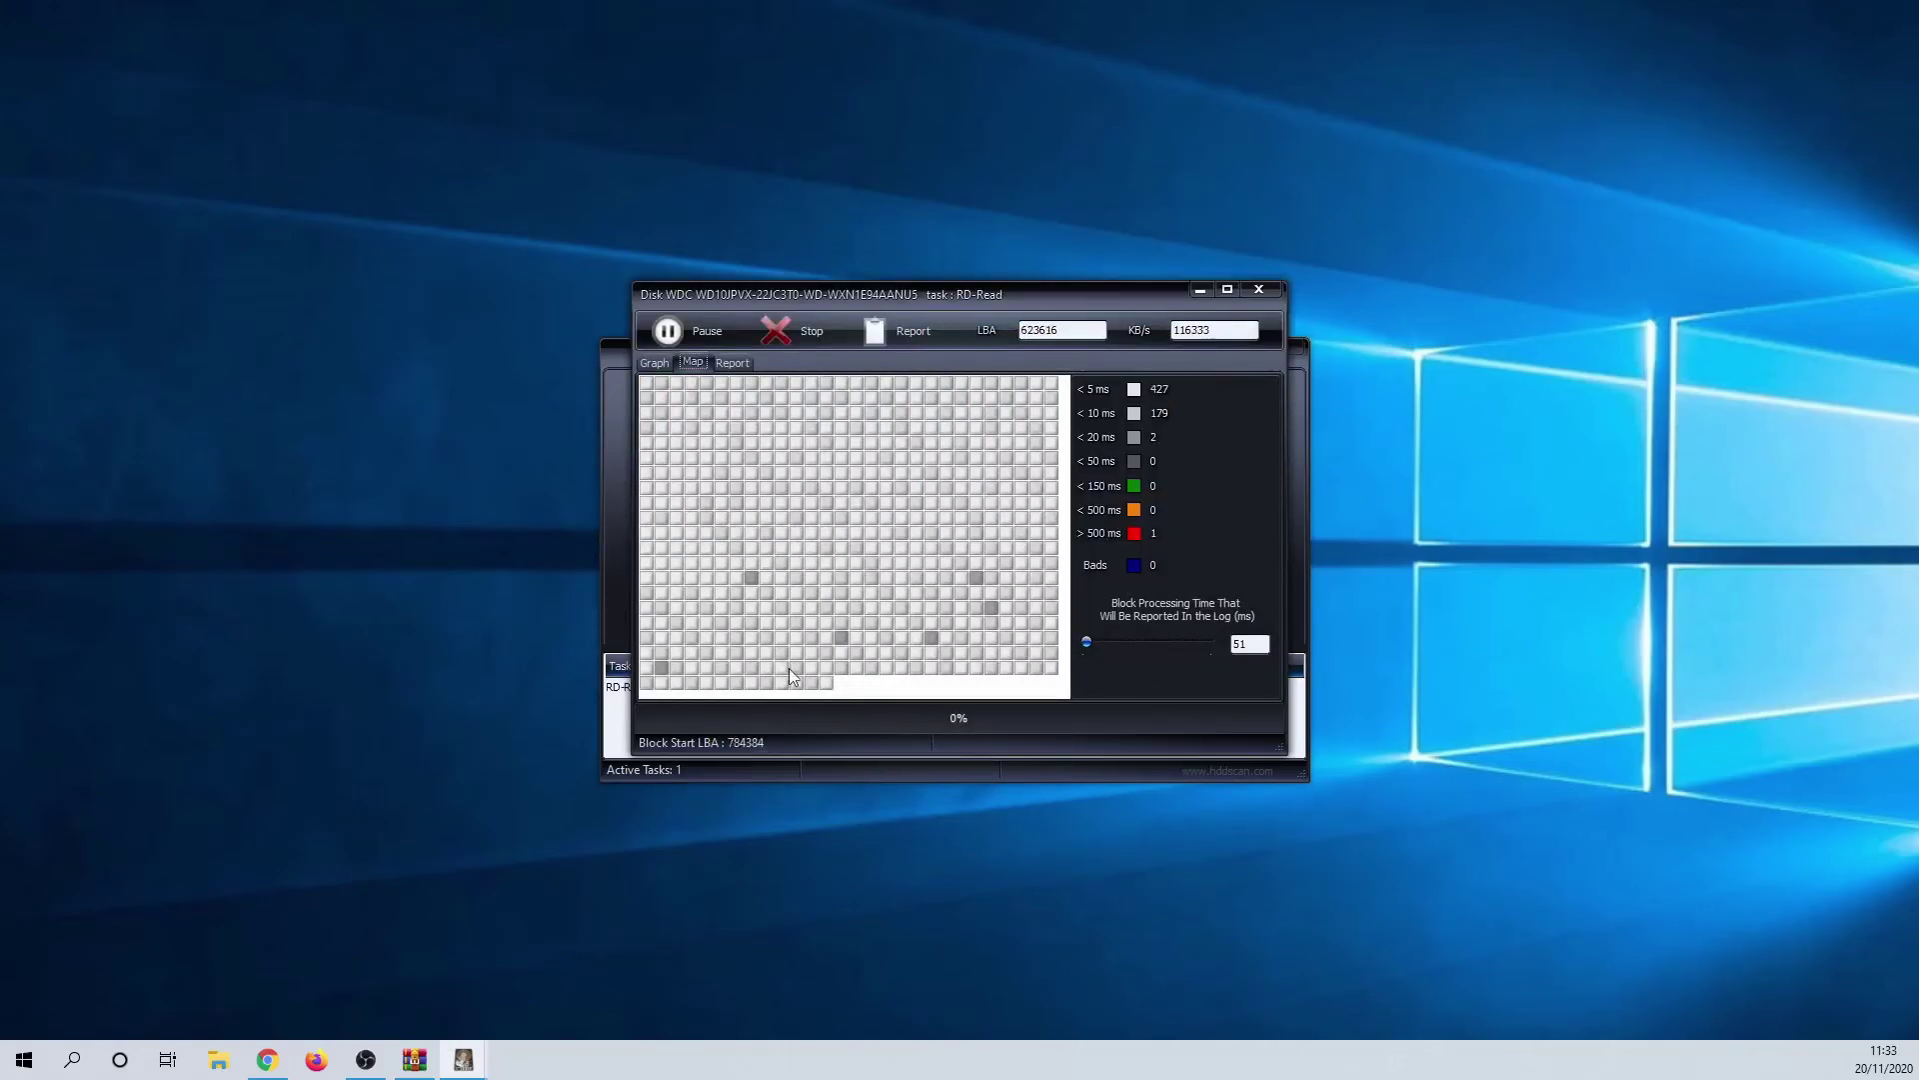
{"action": "left_click", "coordinate": [1260, 290]}
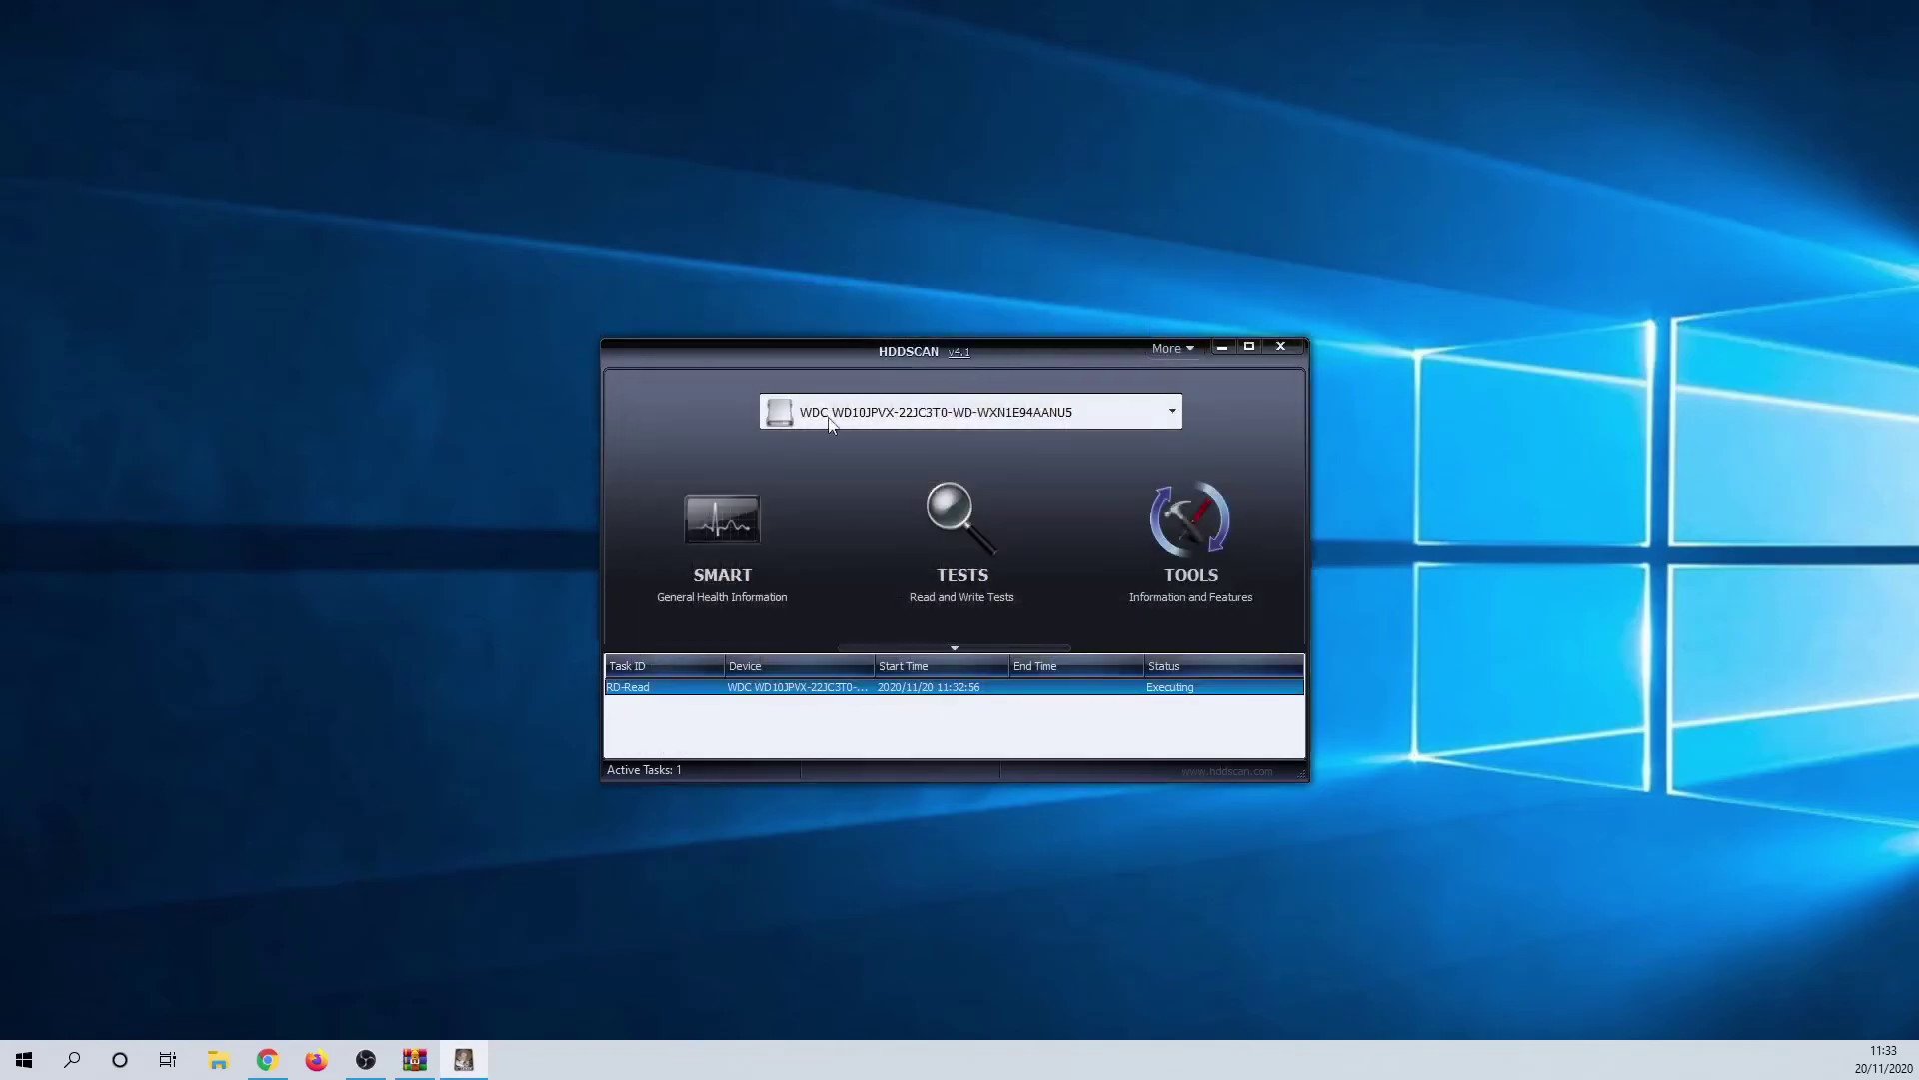
{"action": "left_click", "coordinate": [717, 520]}
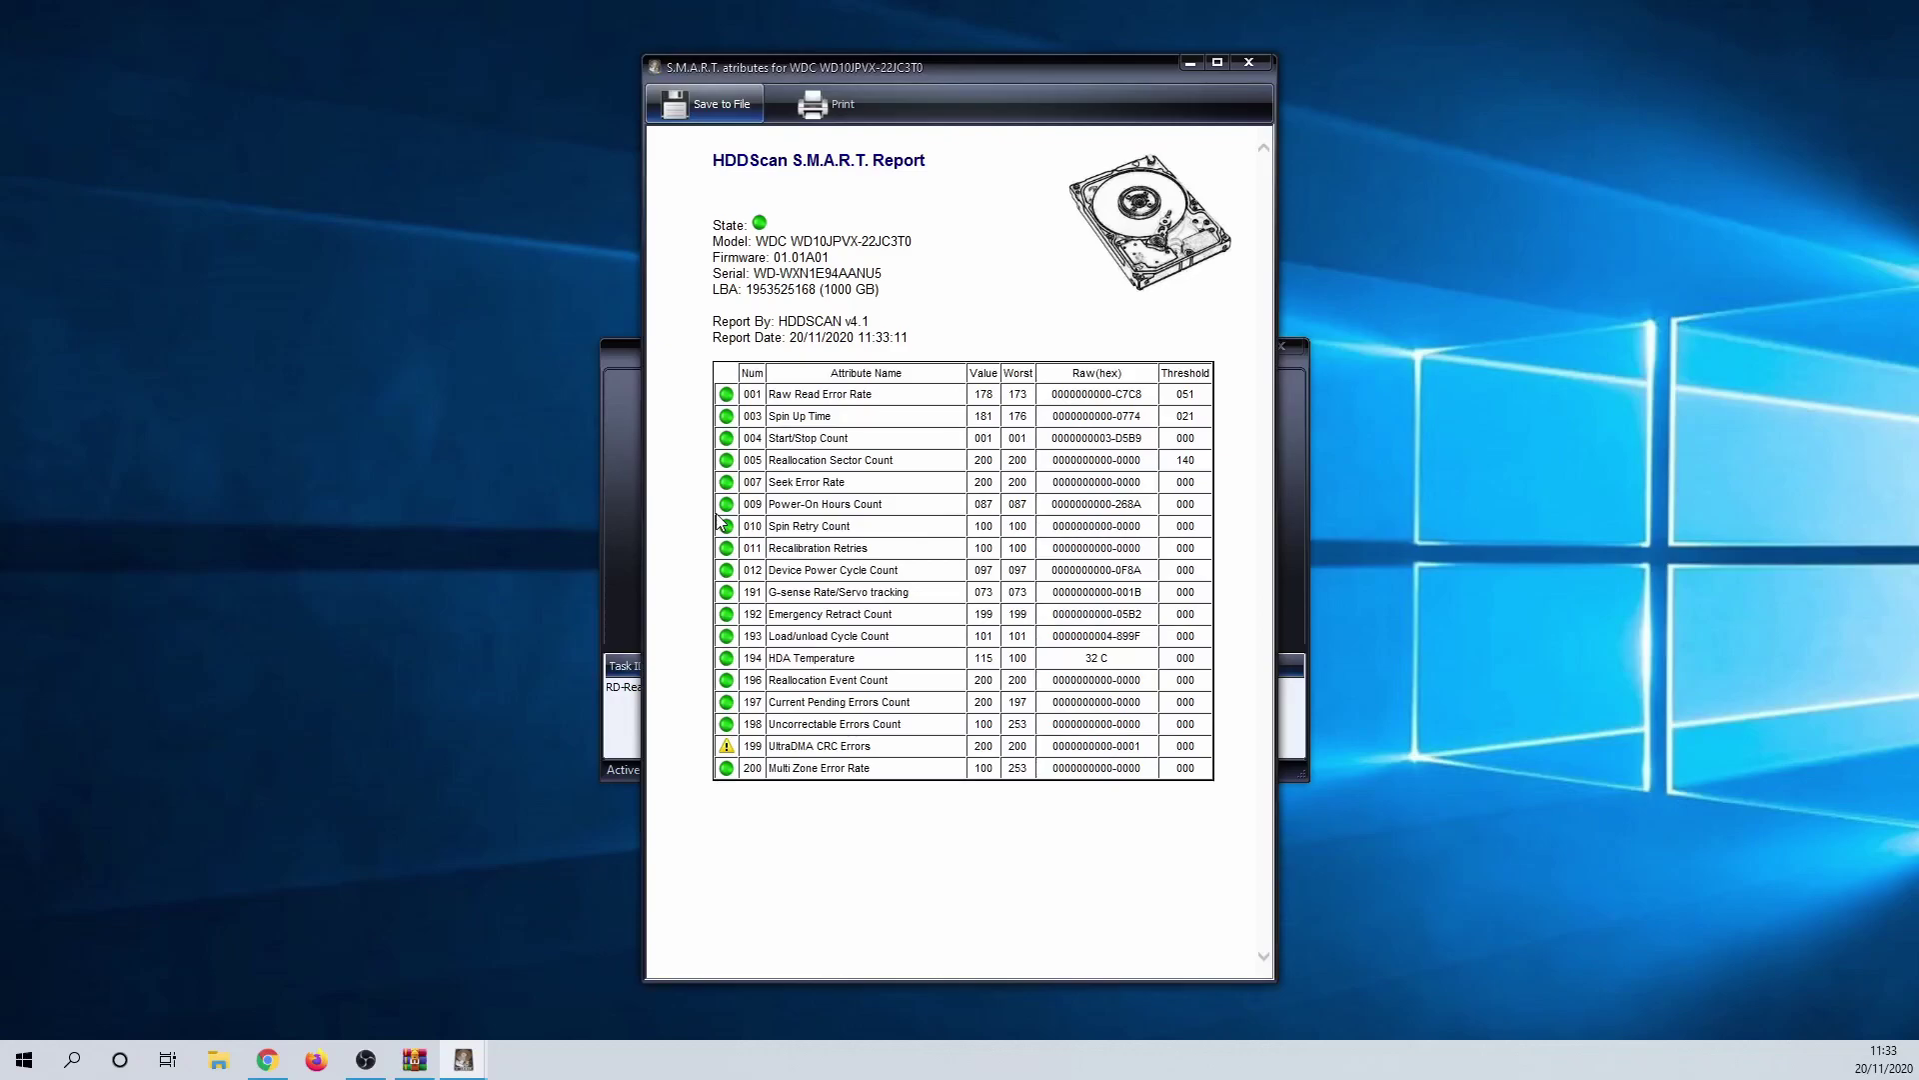
{"action": "left_click", "coordinate": [1249, 62]}
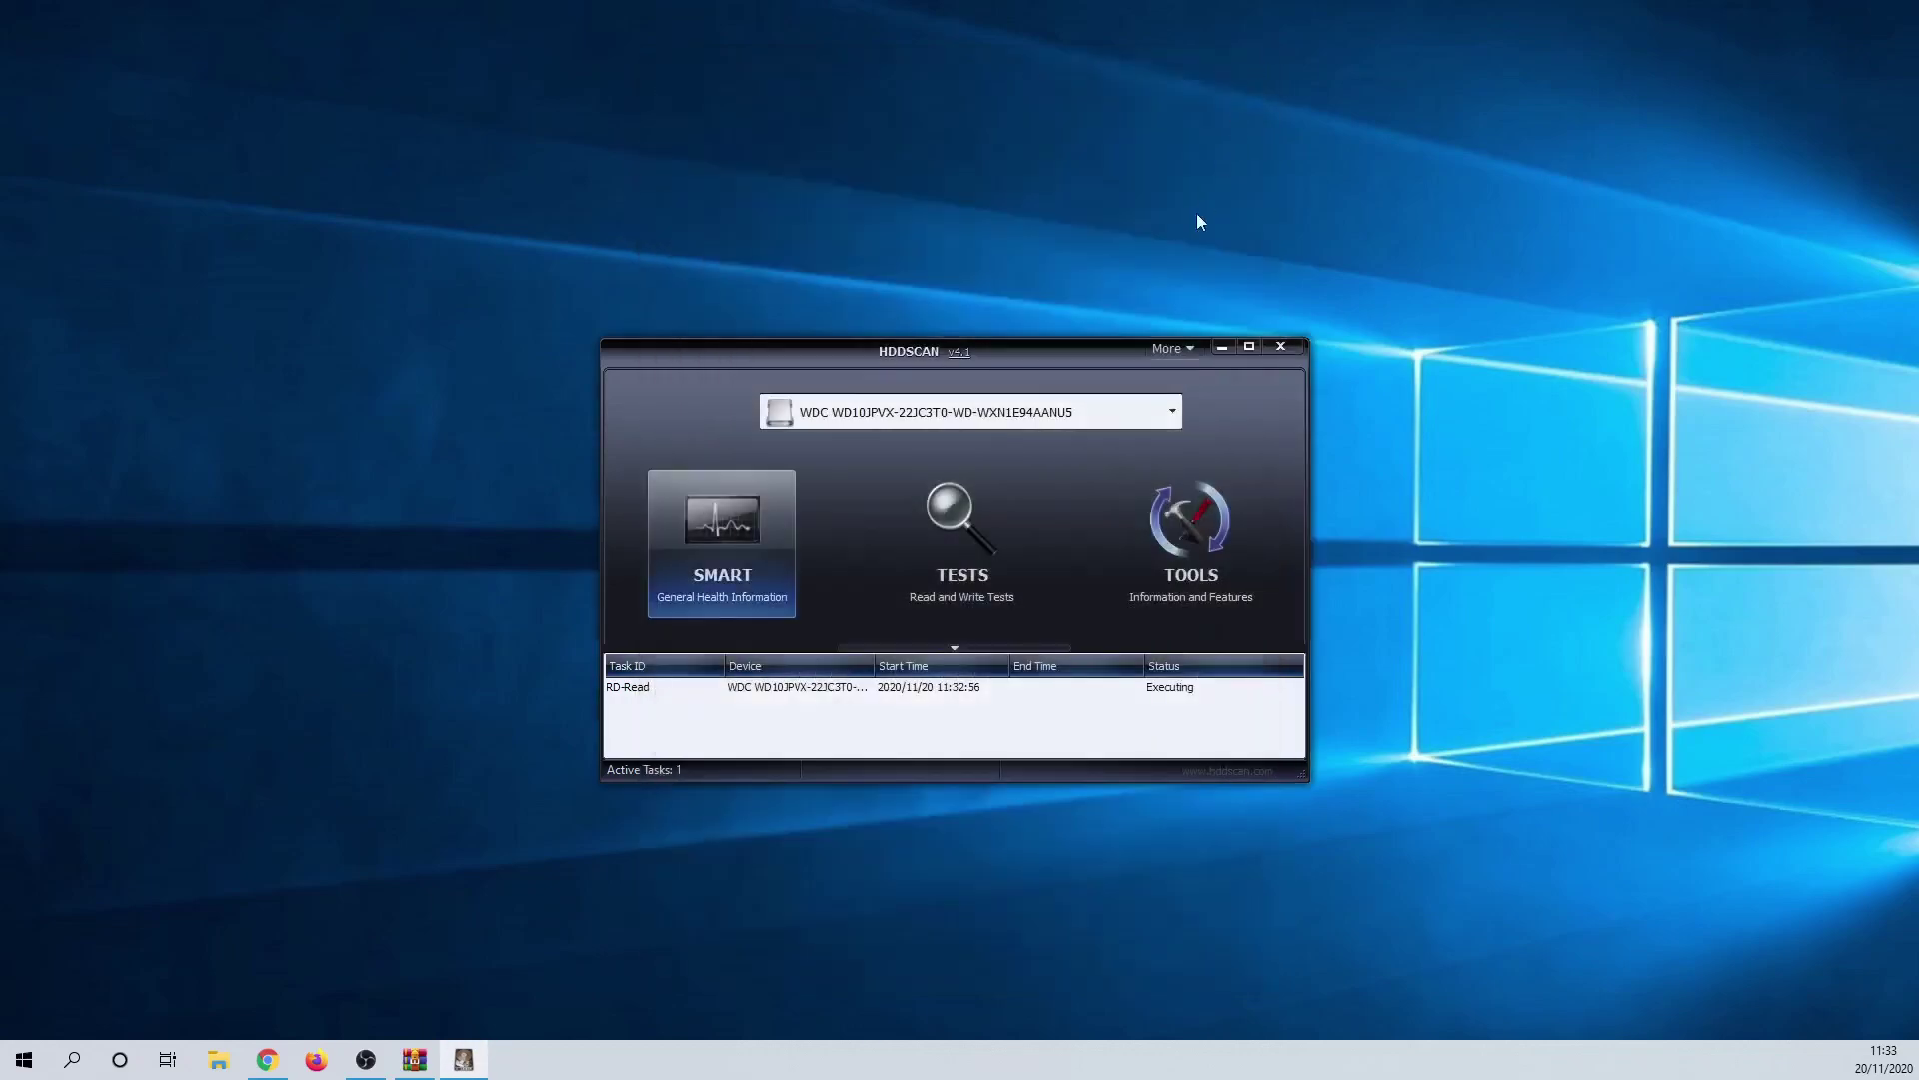